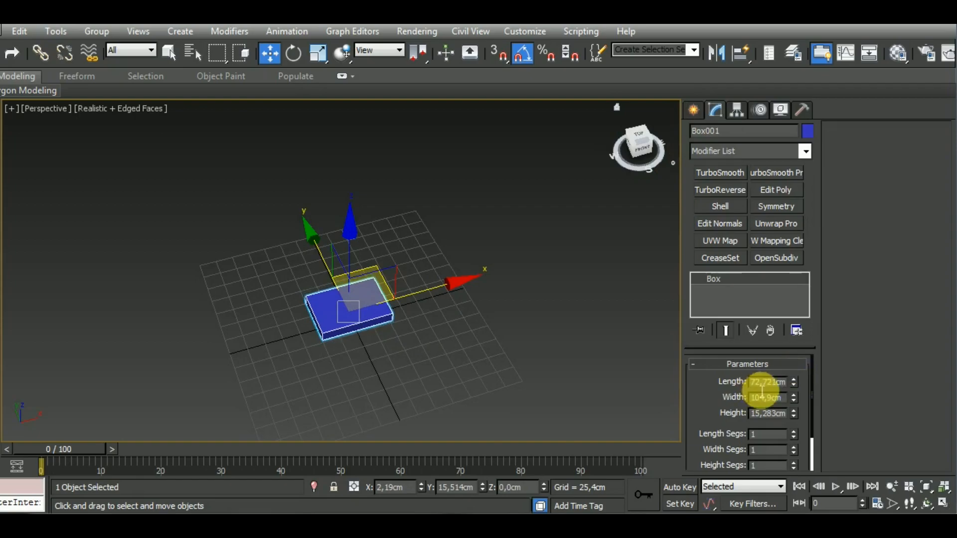
- Set the box's length to 74 cm, width to 84 cm and height to 15.5 cm
{"action": "type", "text": "74"}
{"action": "key", "text": "Tab"}
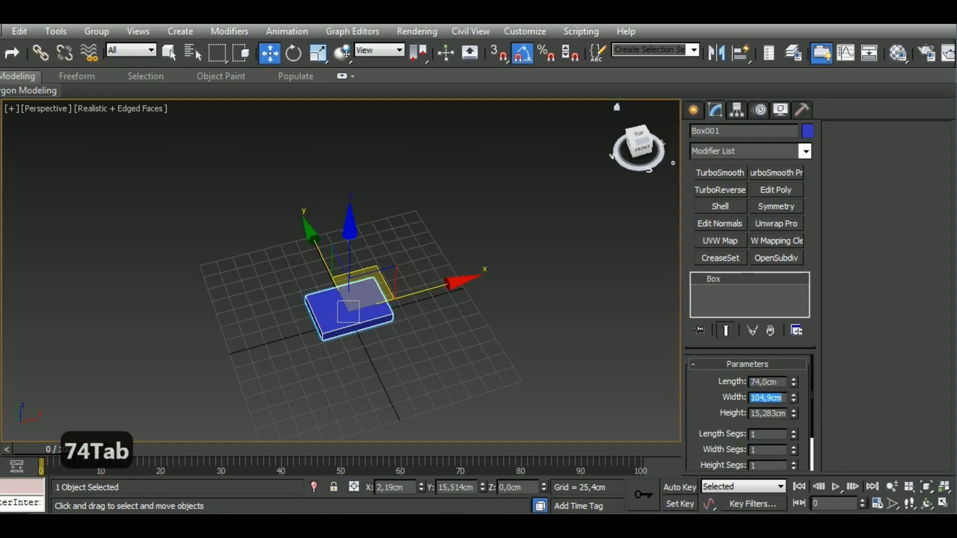
{"action": "type", "text": "84"}
{"action": "key", "text": "Tab"}
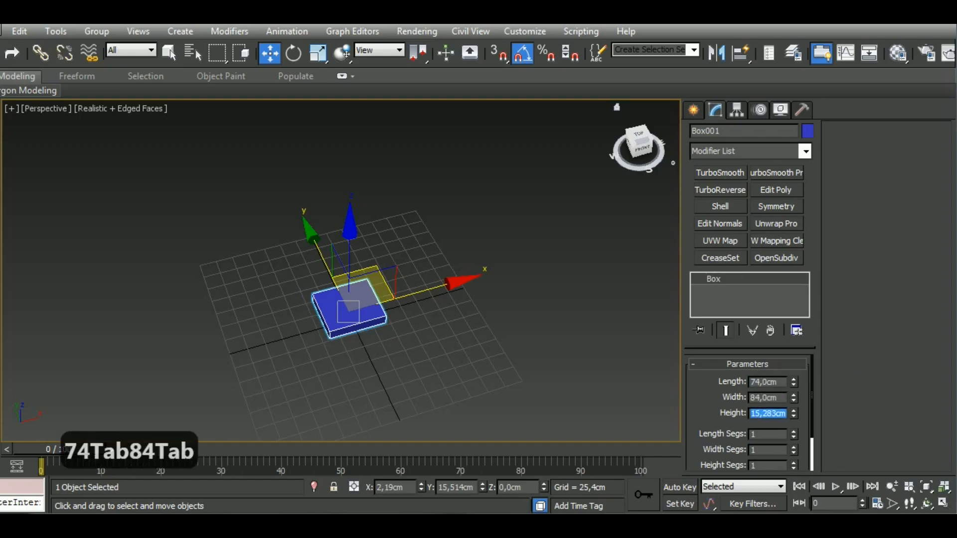
{"action": "type", "text": "15"}
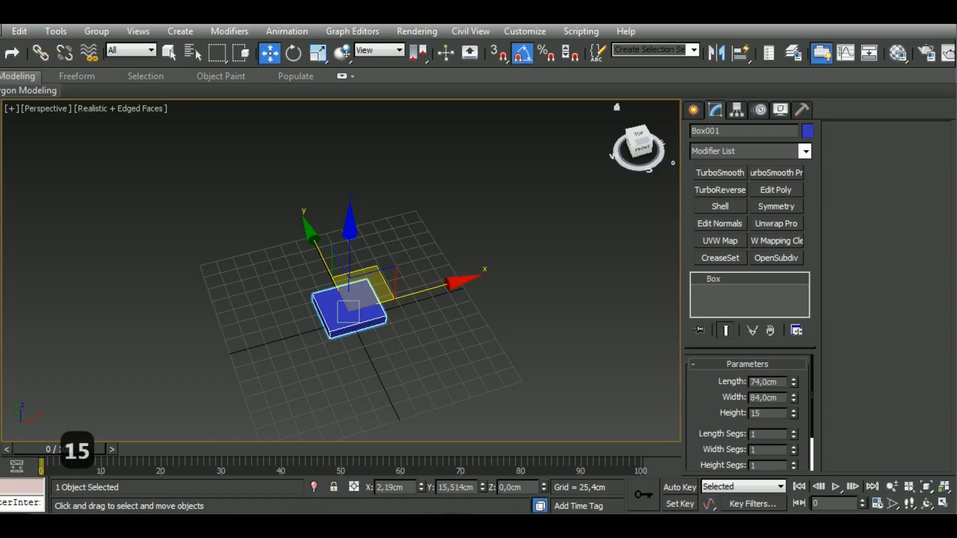
{"action": "type", "text": ",5"}
{"action": "key", "text": "Return"}
- Reset the box's X and Y position to 0 cm so it sits at the origin
{"action": "middle_click_drag", "start_coordinate": [471, 362], "coordinate": [512, 363]}
{"action": "scroll", "coordinate": [393, 337], "scroll_direction": "up", "scroll_amount": 5}
{"action": "scroll", "coordinate": [406, 352], "scroll_direction": "down", "scroll_amount": 4}
{"action": "right_click", "coordinate": [423, 486]}
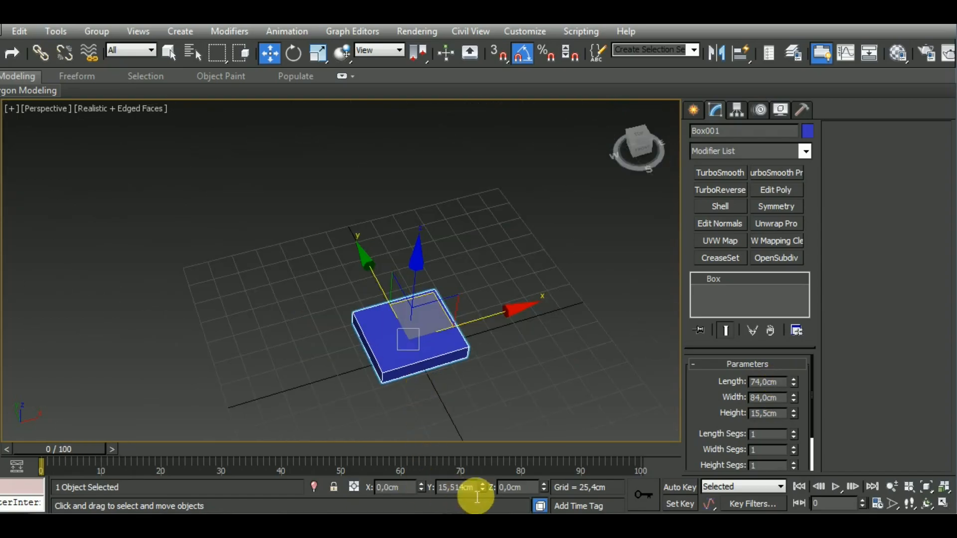
{"action": "right_click", "coordinate": [482, 487]}
{"action": "middle_click_drag", "start_coordinate": [523, 404], "coordinate": [500, 352]}
- Convert the box to an Editable Poly and select its top polygon
{"action": "right_click", "coordinate": [742, 279]}
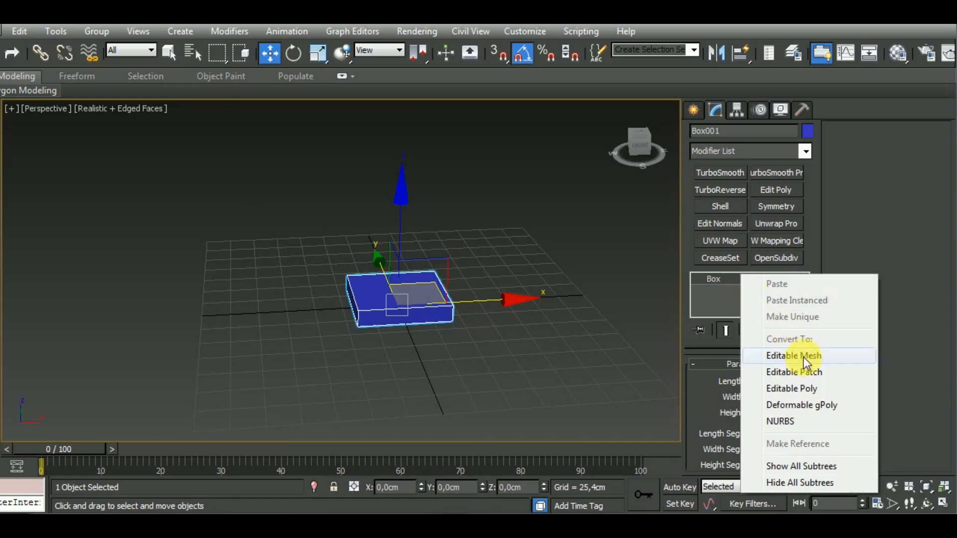
{"action": "left_click", "coordinate": [806, 389]}
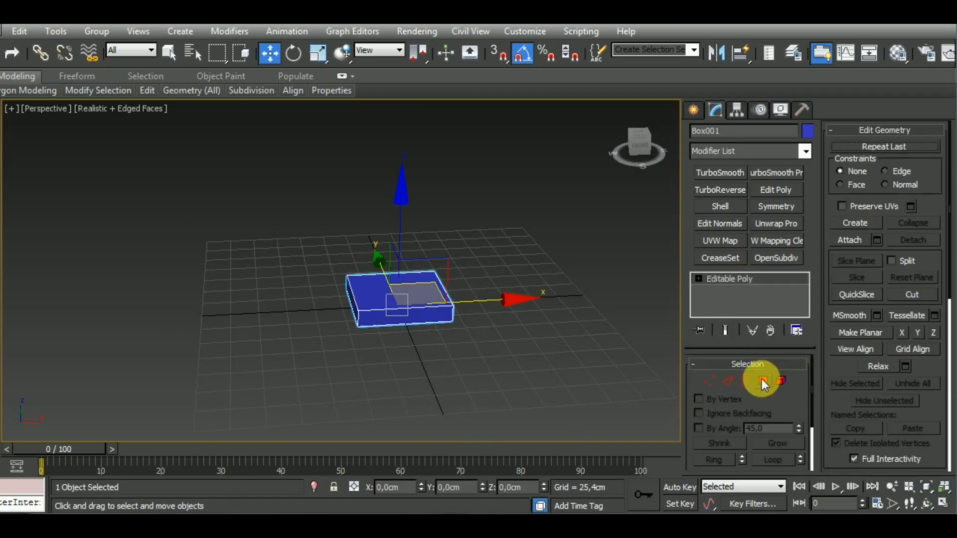
{"action": "left_click", "coordinate": [762, 382]}
{"action": "left_click", "coordinate": [415, 311]}
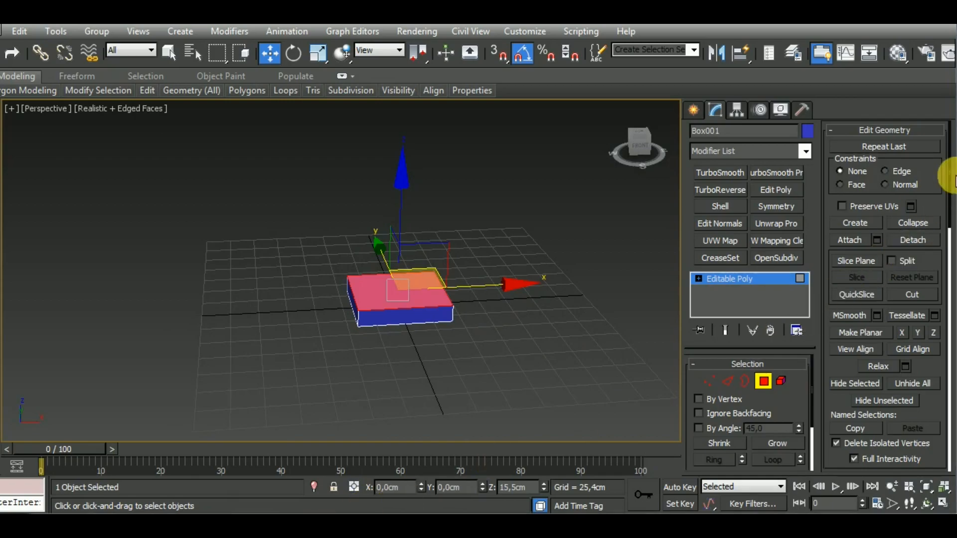
- Inset the box's top polygon by about 6.72 cm
{"action": "left_click", "coordinate": [937, 129]}
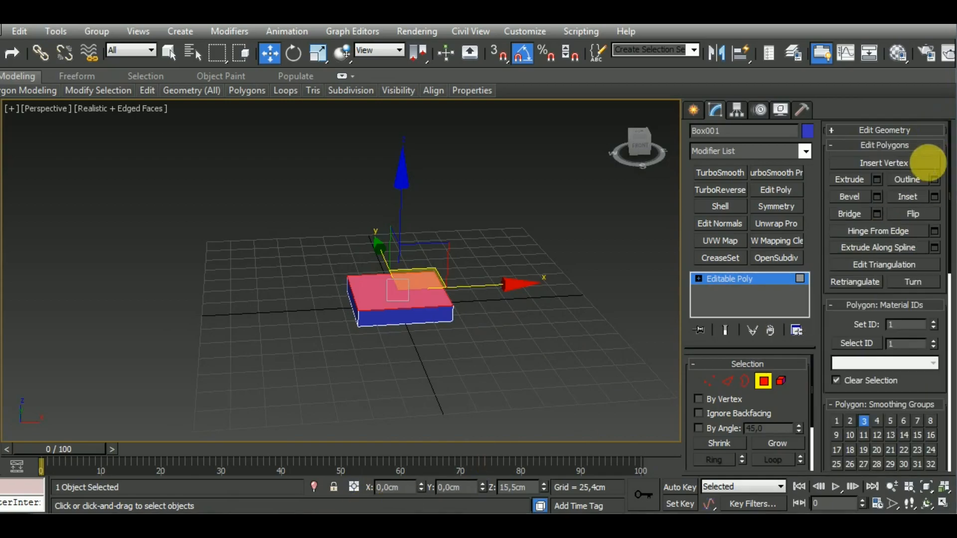
{"action": "left_click", "coordinate": [934, 197]}
{"action": "scroll", "coordinate": [432, 306], "scroll_direction": "up", "scroll_amount": 5}
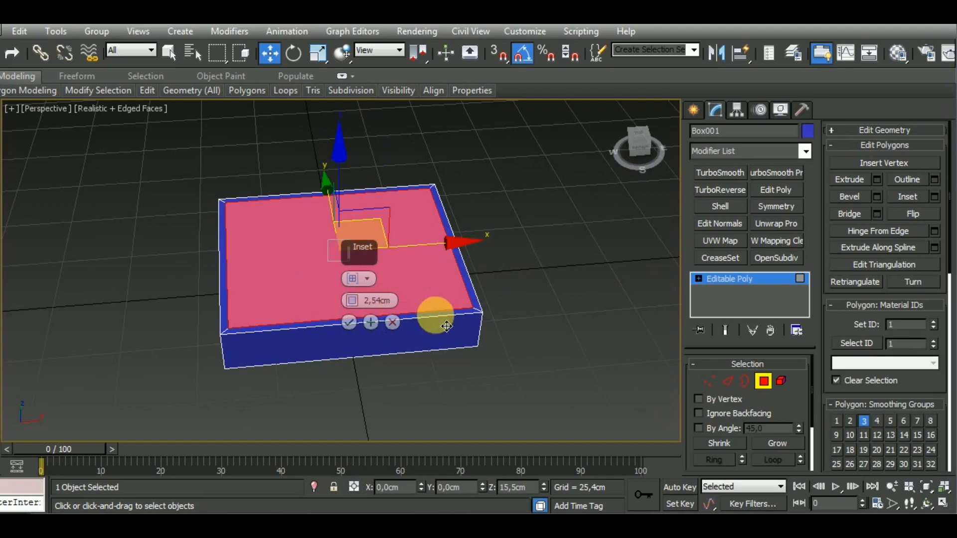
{"action": "left_click_drag", "start_coordinate": [353, 299], "coordinate": [354, 298]}
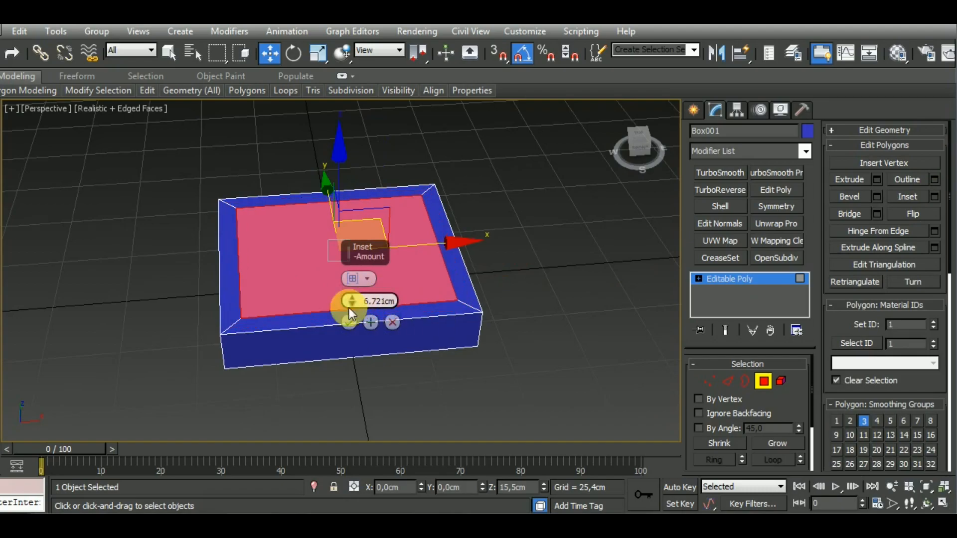
{"action": "left_click", "coordinate": [349, 322]}
- Bevel the inset top polygon upward about 60.29 cm with a -2.54 cm outline to form a tapered pedestal
{"action": "key", "text": "b"}
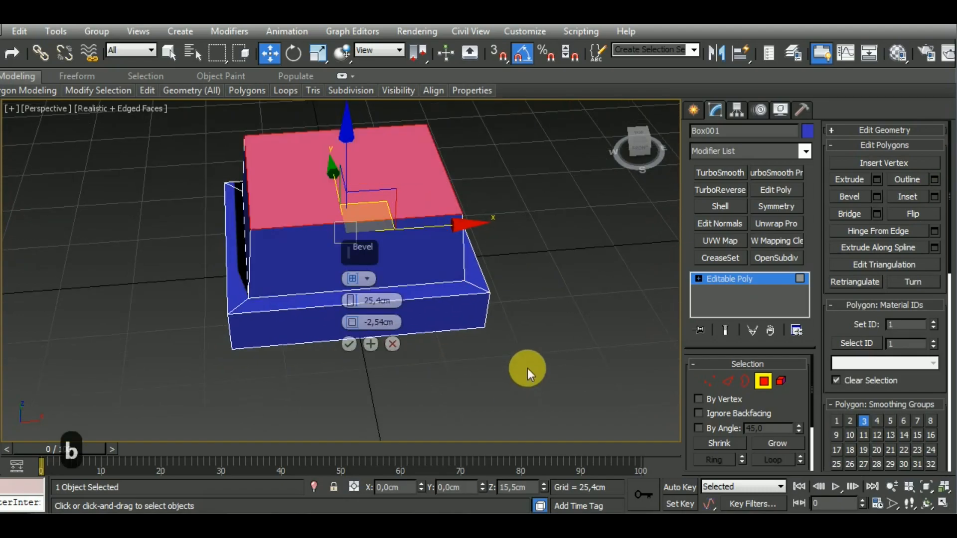
{"action": "middle_click_drag", "start_coordinate": [510, 371], "coordinate": [535, 301], "text": "alt"}
{"action": "key", "text": "f"}
{"action": "left_click_drag", "start_coordinate": [363, 245], "coordinate": [213, 245]}
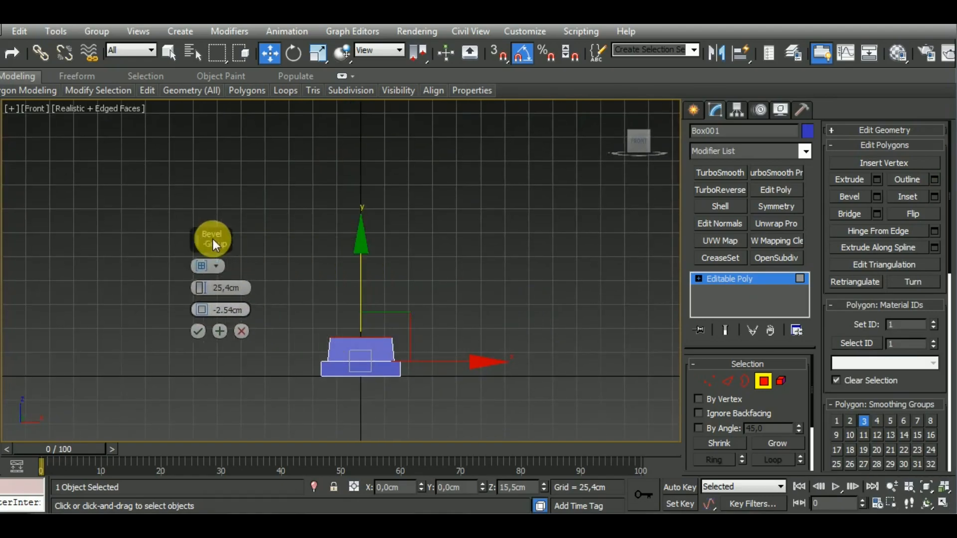
{"action": "left_click_drag", "start_coordinate": [201, 287], "coordinate": [201, 263]}
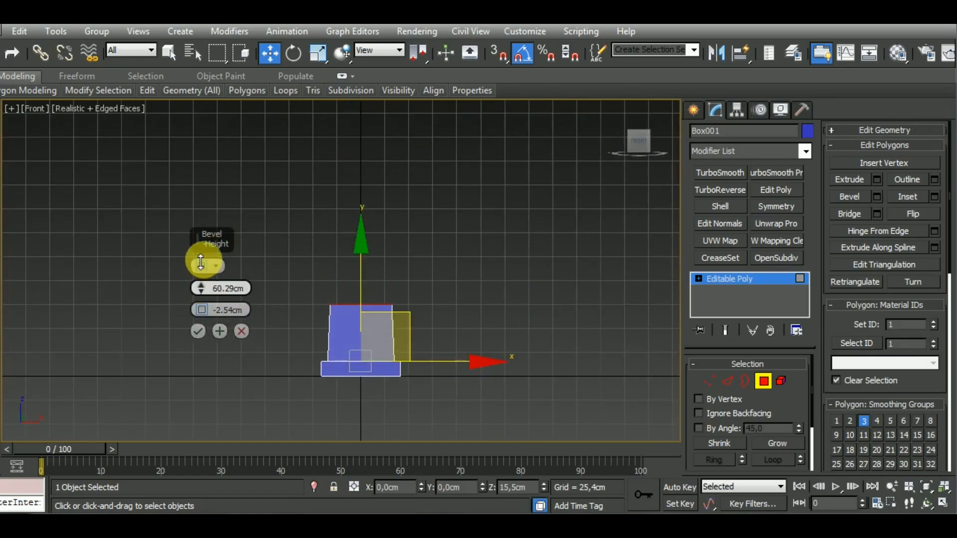
{"action": "left_click", "coordinate": [198, 330]}
- Inset the top polygon of the tapered pedestal by about 8.7 cm
{"action": "middle_click_drag", "start_coordinate": [485, 411], "coordinate": [513, 387]}
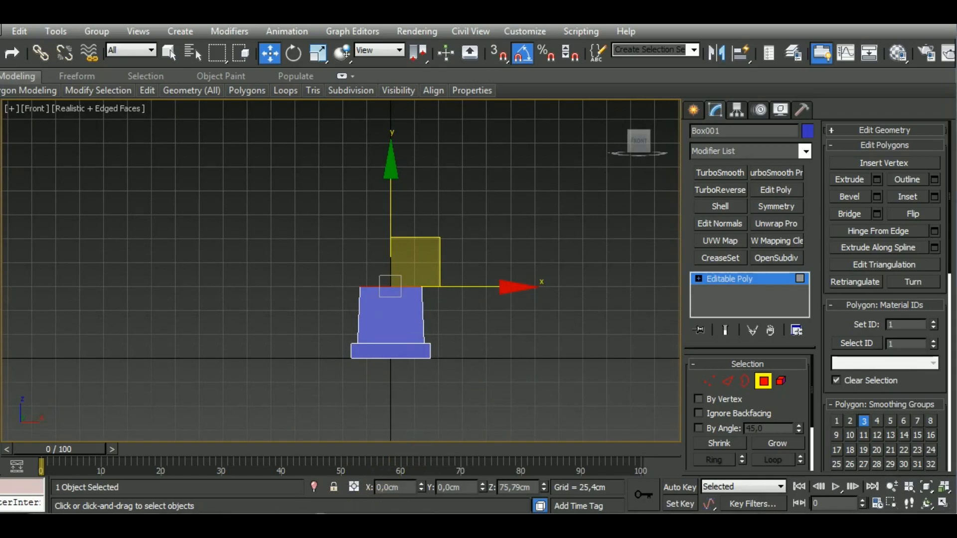
{"action": "left_click", "coordinate": [934, 196]}
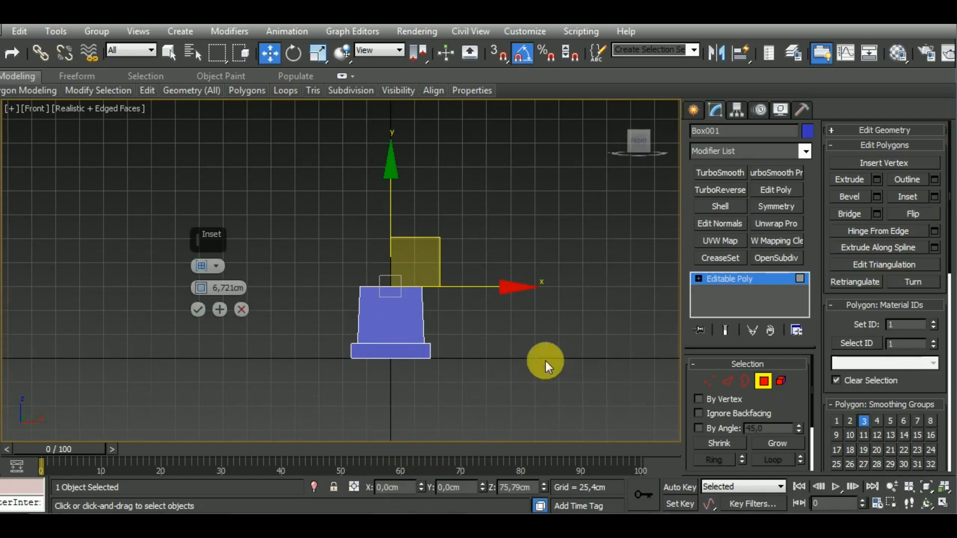
{"action": "middle_click_drag", "start_coordinate": [521, 339], "coordinate": [544, 399], "text": "alt"}
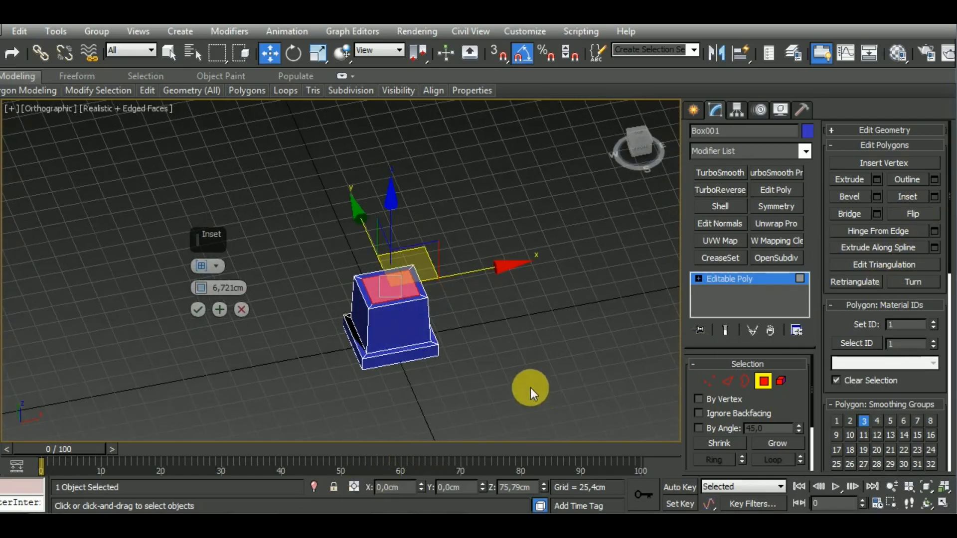
{"action": "key", "text": "g"}
{"action": "scroll", "coordinate": [419, 317], "scroll_direction": "up", "scroll_amount": 4}
{"action": "scroll", "coordinate": [420, 317], "scroll_direction": "up", "scroll_amount": 2}
{"action": "scroll", "coordinate": [419, 317], "scroll_direction": "down", "scroll_amount": 2}
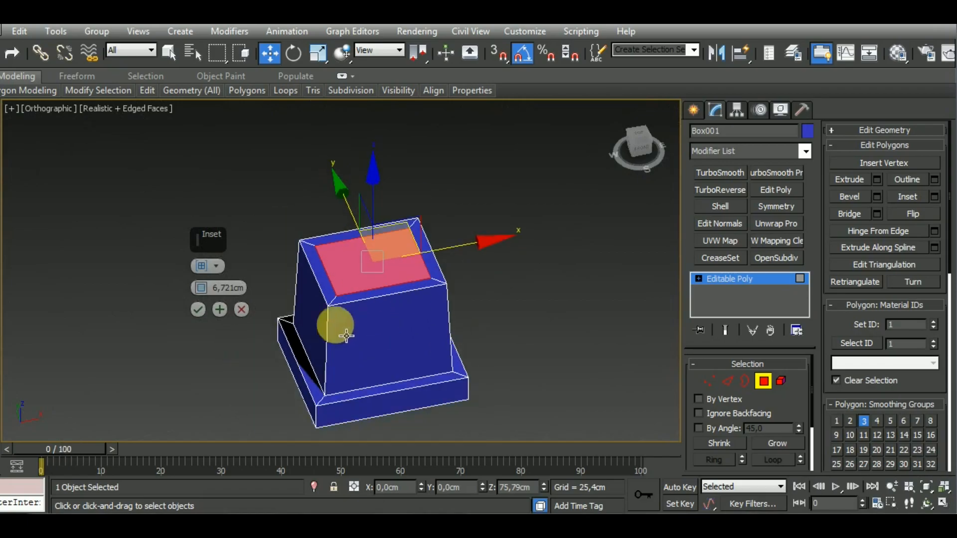
{"action": "left_click_drag", "start_coordinate": [202, 288], "coordinate": [202, 281]}
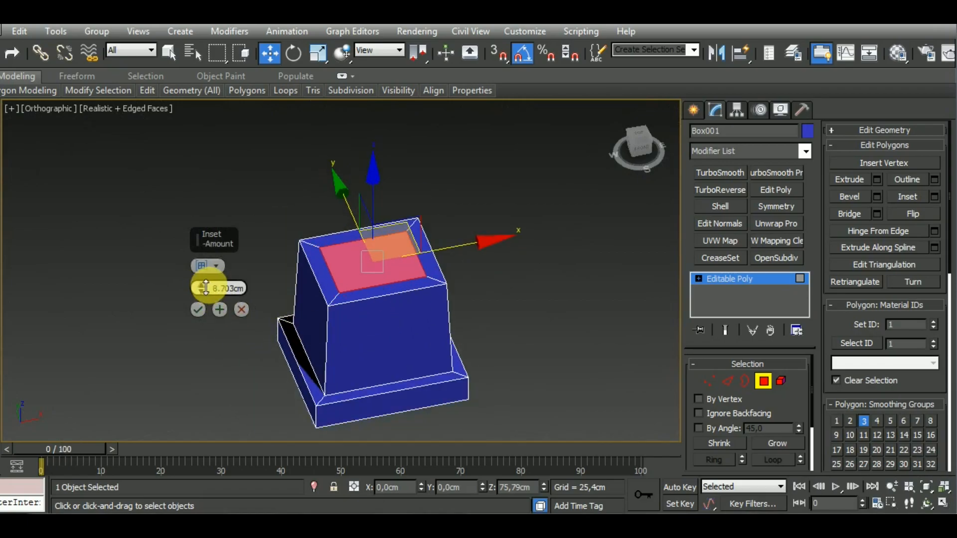
{"action": "left_click", "coordinate": [197, 309]}
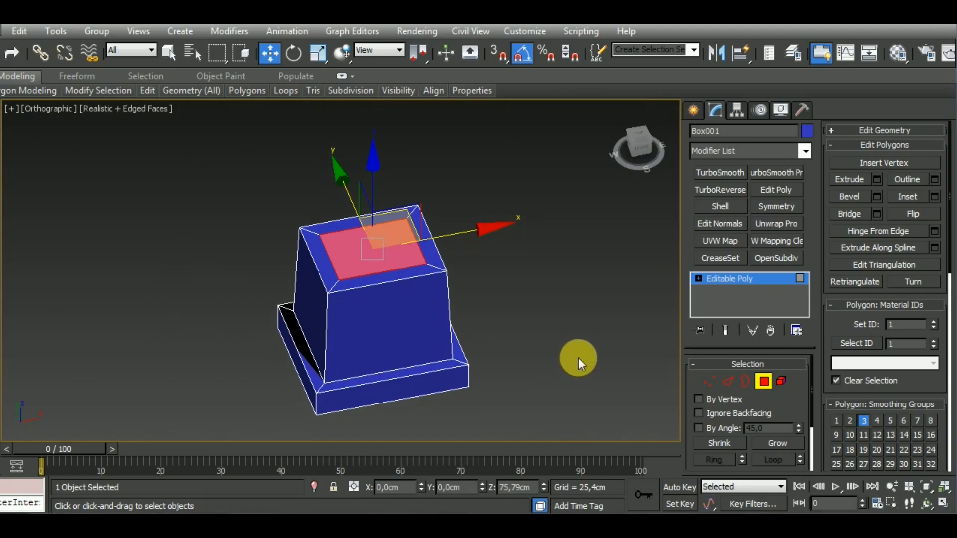
- Bevel the inset polygon upward about 153.07 cm with a 0 cm outline to form the straight column shaft
{"action": "key", "text": "b"}
{"action": "right_click", "coordinate": [202, 309]}
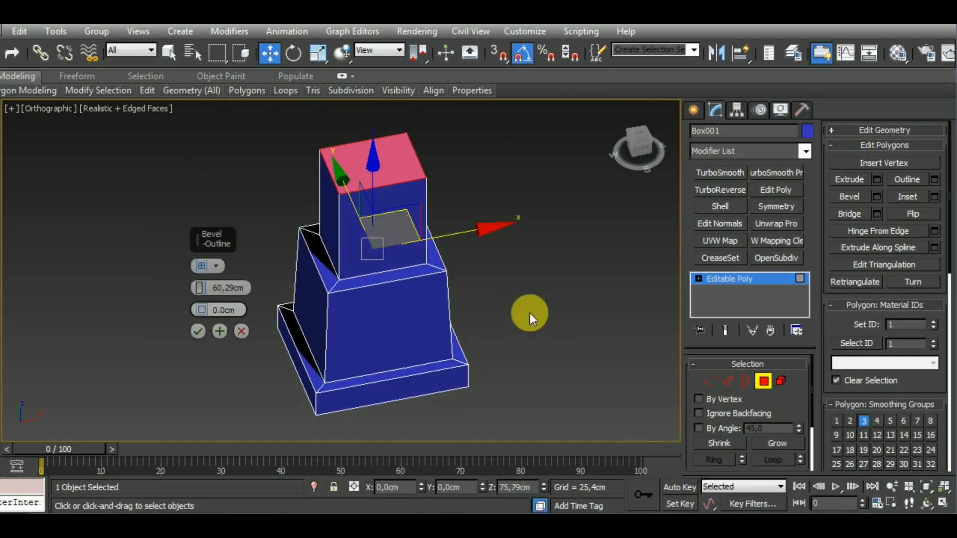
{"action": "middle_click_drag", "start_coordinate": [530, 313], "coordinate": [524, 348]}
{"action": "key", "text": "f"}
{"action": "left_click_drag", "start_coordinate": [199, 289], "coordinate": [197, 203]}
{"action": "middle_click_drag", "start_coordinate": [507, 395], "coordinate": [559, 363]}
{"action": "left_click", "coordinate": [198, 330]}
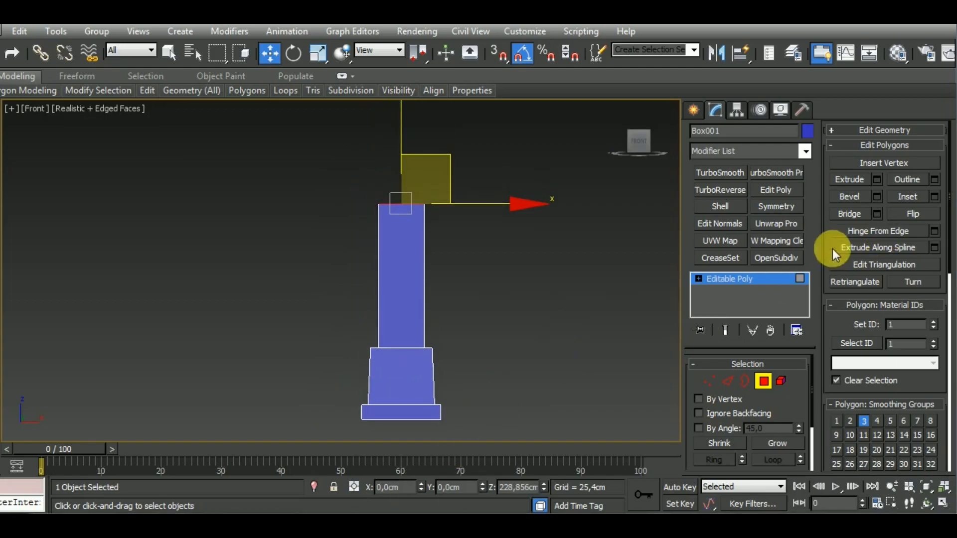
- Bevel the shaft's top polygon outward about 9.52 cm at zero height, and raise it about 12.69 cm with zero outline
{"action": "middle_click_drag", "start_coordinate": [617, 312], "coordinate": [626, 301]}
{"action": "key", "text": "b"}
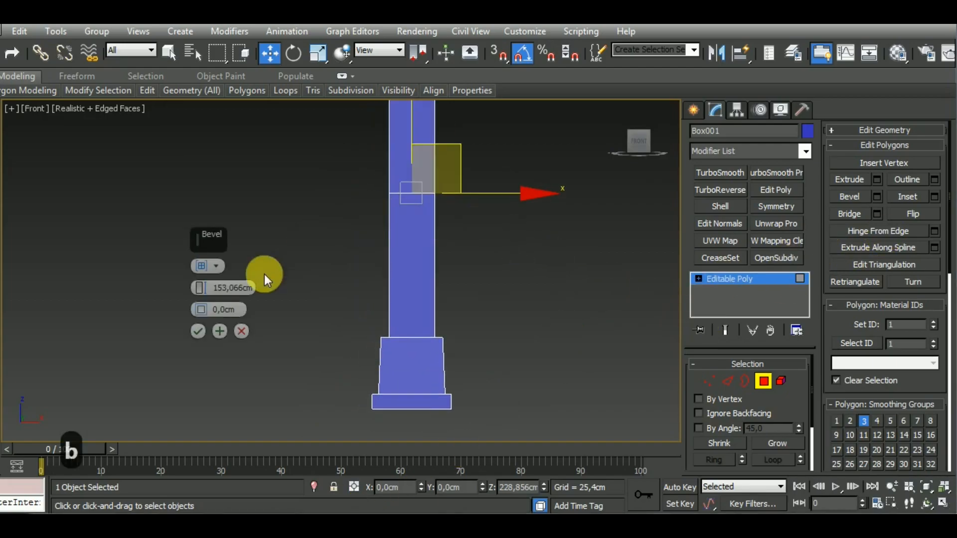
{"action": "right_click", "coordinate": [200, 292]}
{"action": "left_click_drag", "start_coordinate": [202, 306], "coordinate": [202, 304]}
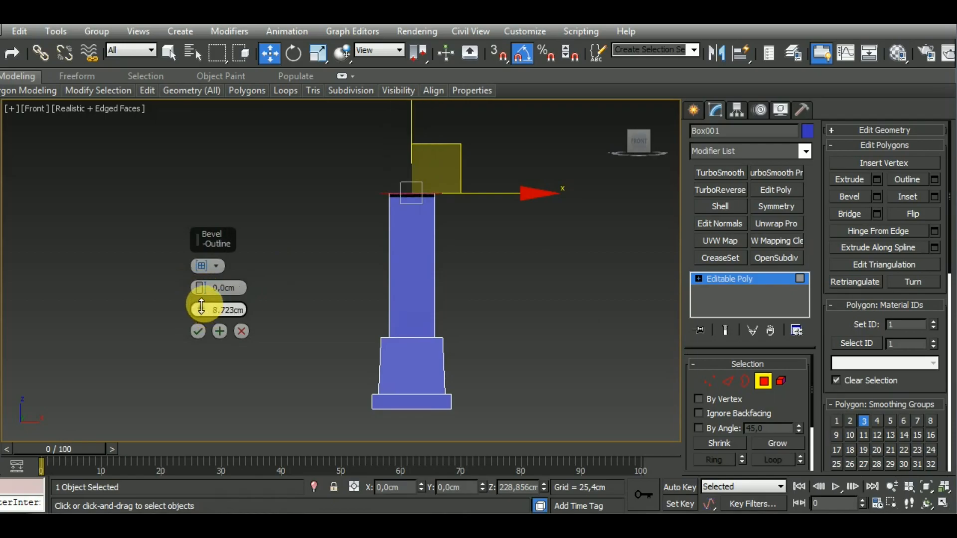
{"action": "left_click_drag", "start_coordinate": [202, 306], "coordinate": [199, 300]}
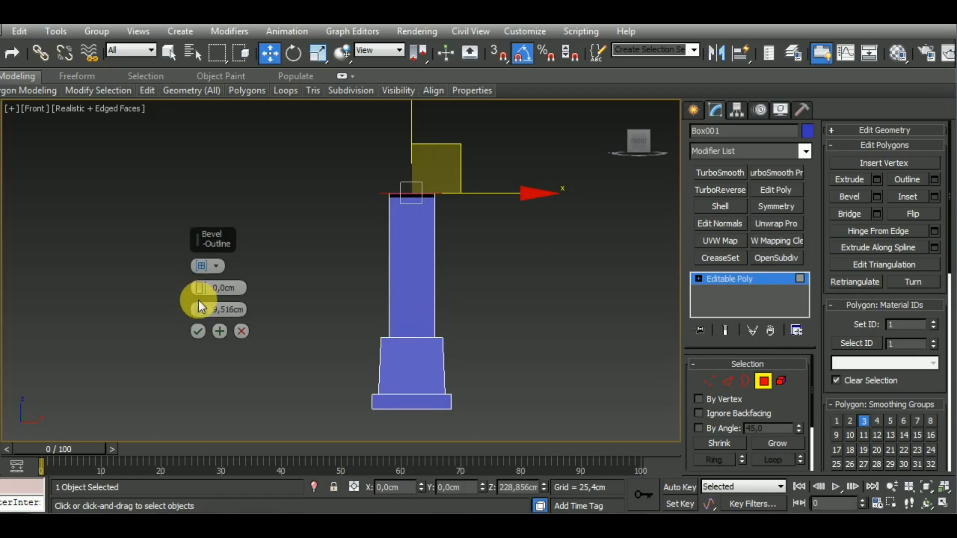
{"action": "left_click", "coordinate": [217, 328]}
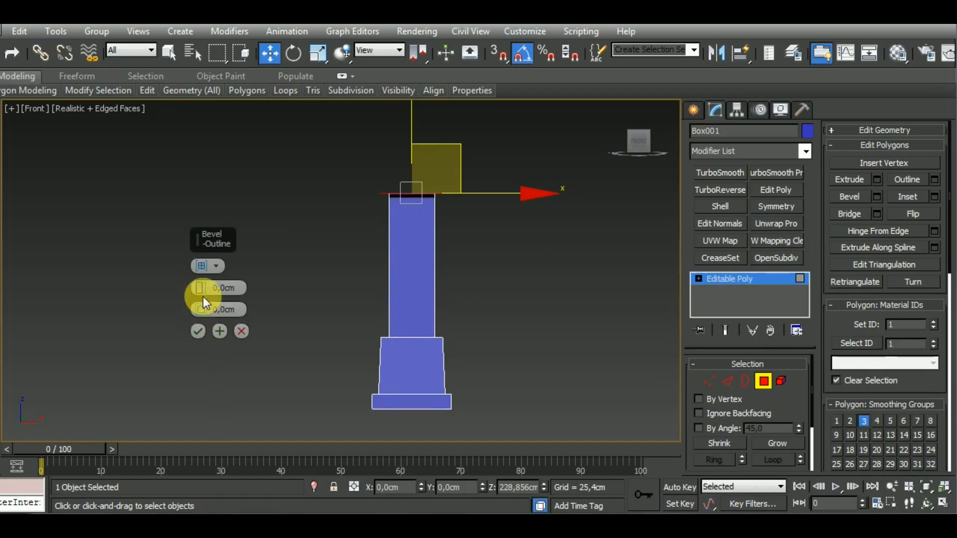
{"action": "mouse_move", "coordinate": [201, 287]}
{"action": "left_mouse_down"}
{"action": "mouse_move", "coordinate": [203, 271]}
{"action": "mouse_move", "coordinate": [204, 285]}
{"action": "left_mouse_up"}
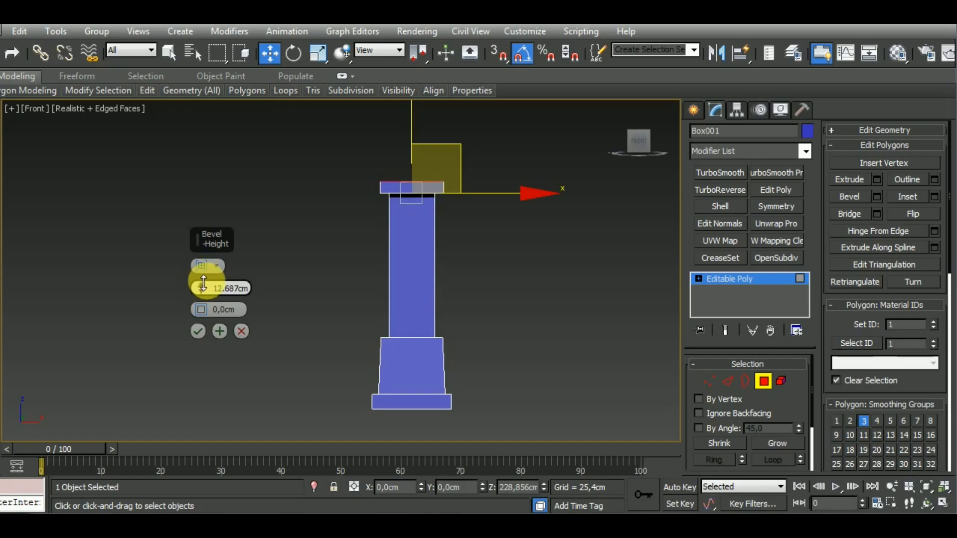
{"action": "left_click", "coordinate": [199, 330]}
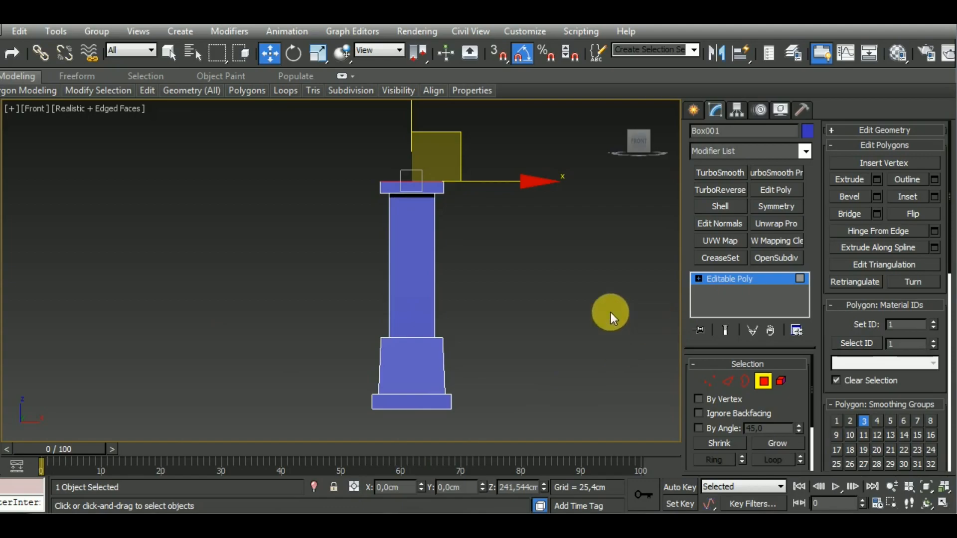
- Add a wider second cap tier with bevels: about 7.14 cm outline at zero height, and about 15.07 cm height with zero outline
{"action": "key", "text": "b"}
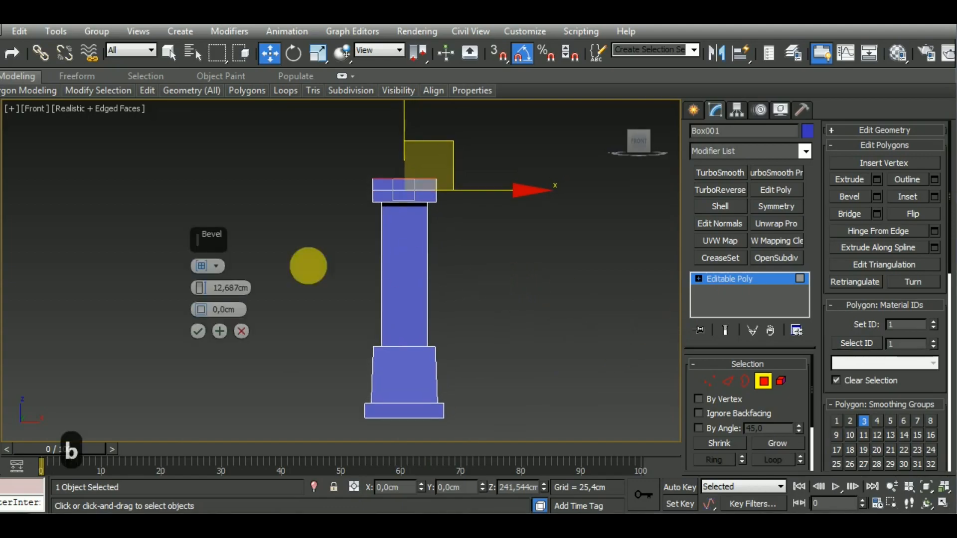
{"action": "right_click", "coordinate": [198, 293]}
{"action": "left_click_drag", "start_coordinate": [200, 306], "coordinate": [203, 308]}
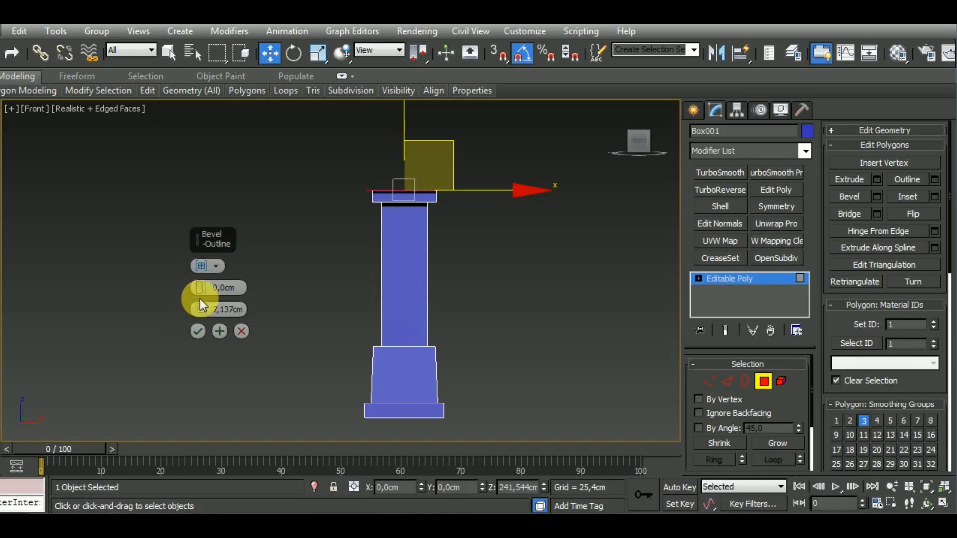
{"action": "left_click", "coordinate": [218, 331]}
{"action": "right_click", "coordinate": [201, 309]}
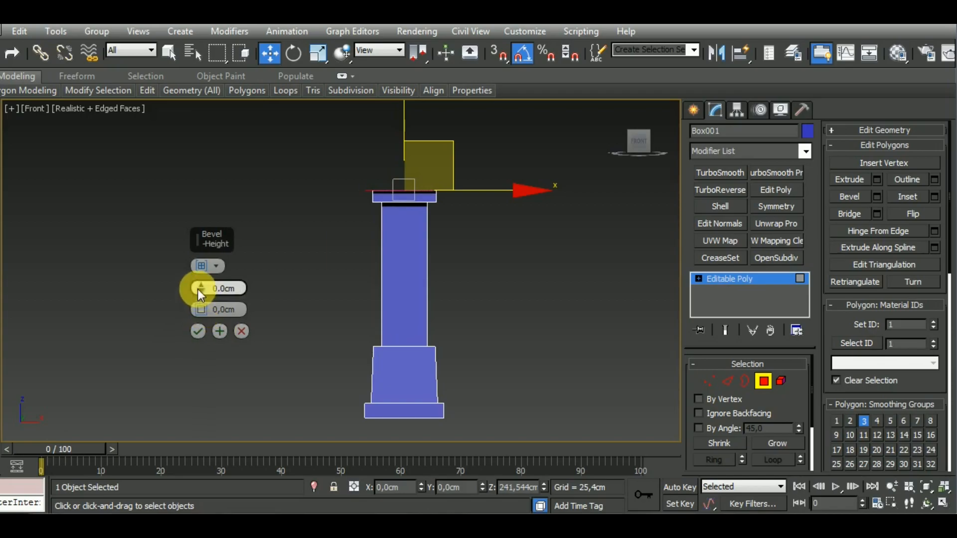
{"action": "left_click_drag", "start_coordinate": [203, 294], "coordinate": [203, 279]}
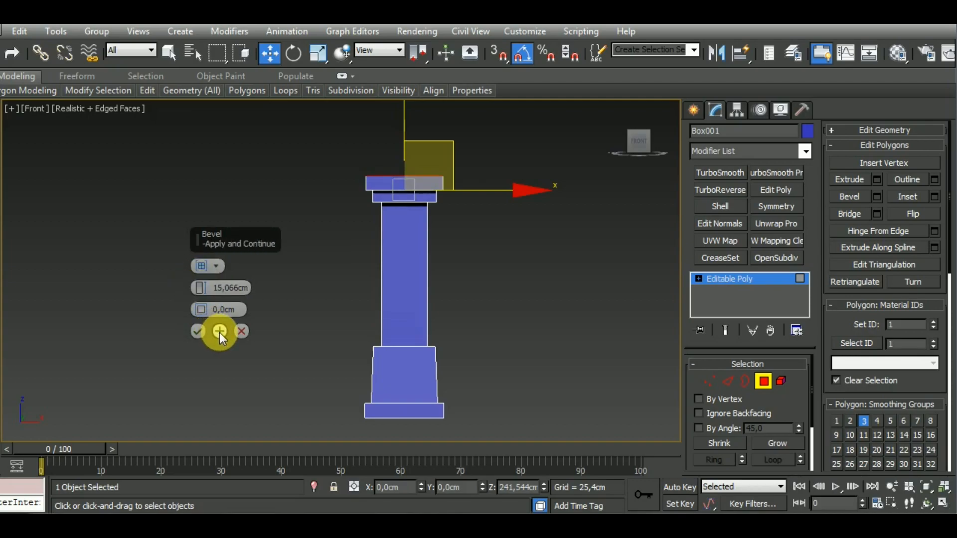
{"action": "left_click", "coordinate": [219, 331]}
{"action": "right_click", "coordinate": [202, 289]}
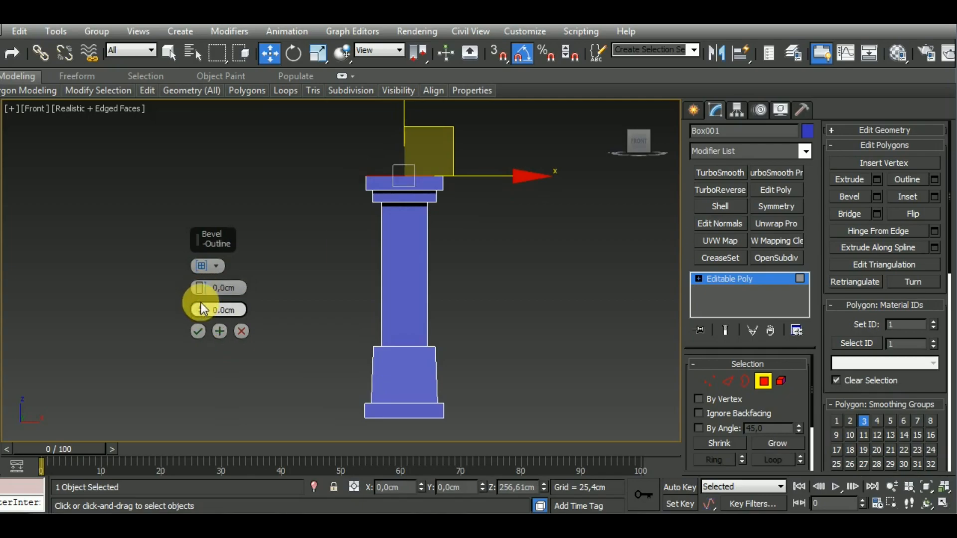
{"action": "left_click", "coordinate": [241, 330]}
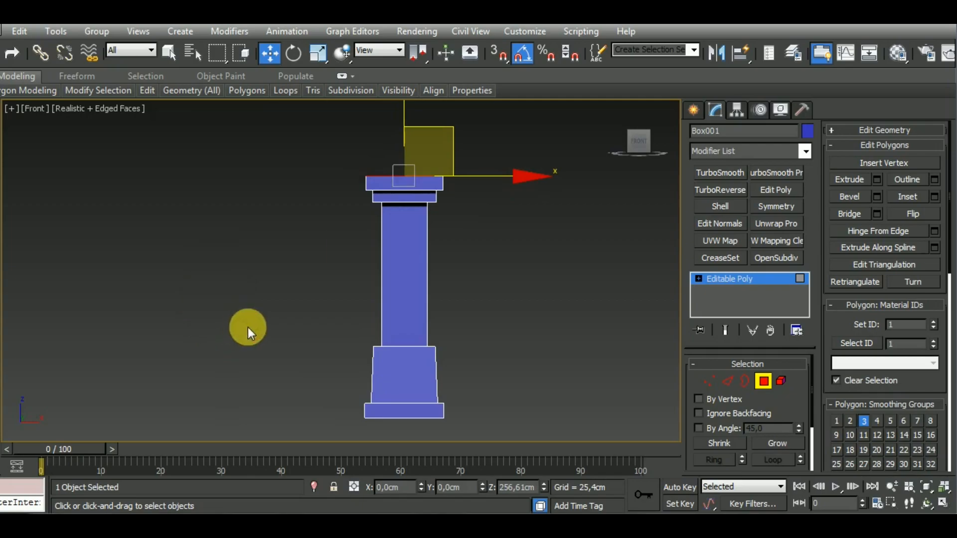
- Inset the top polygon of the wider cap tier by 8.703 cm
{"action": "middle_click_drag", "start_coordinate": [542, 241], "coordinate": [605, 291], "text": "alt"}
{"action": "scroll", "coordinate": [472, 190], "scroll_direction": "up", "scroll_amount": 5}
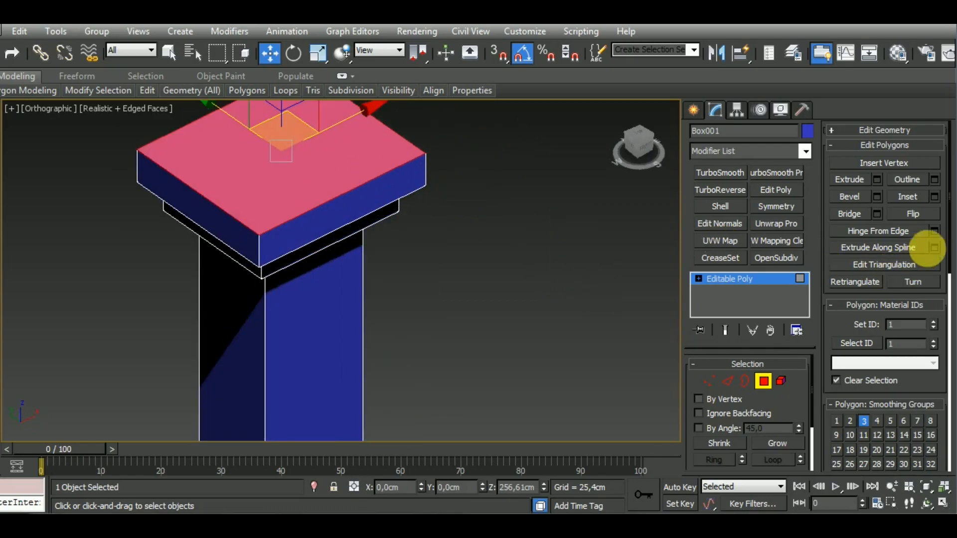
{"action": "left_click", "coordinate": [934, 197]}
{"action": "middle_click_drag", "start_coordinate": [458, 346], "coordinate": [468, 280], "text": "alt"}
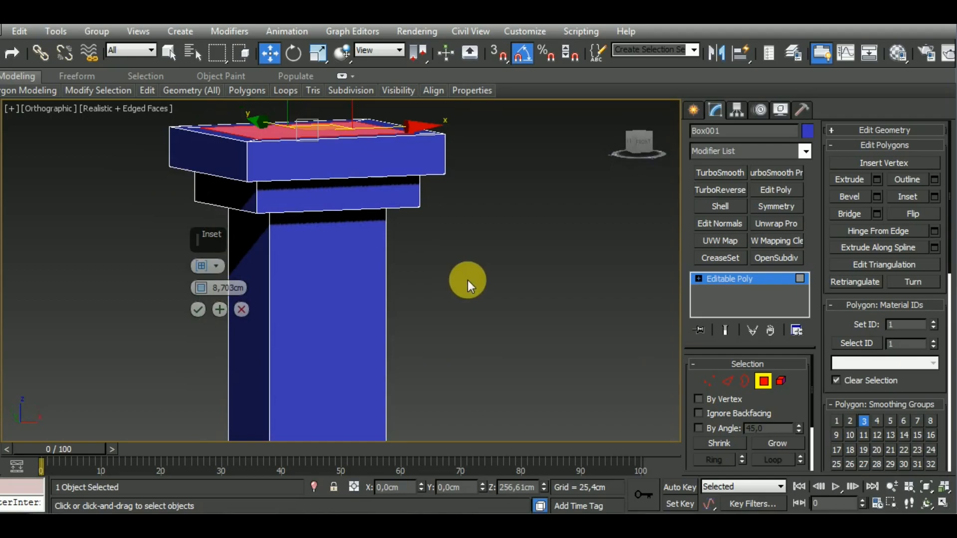
{"action": "left_click", "coordinate": [199, 310]}
- Bevel the inset polygon upward about 19.03 cm with zero outline to form a neck above the cap tier
{"action": "scroll", "coordinate": [456, 309], "scroll_direction": "down", "scroll_amount": 3}
{"action": "key", "text": "f"}
{"action": "middle_click_drag", "start_coordinate": [460, 295], "coordinate": [467, 322]}
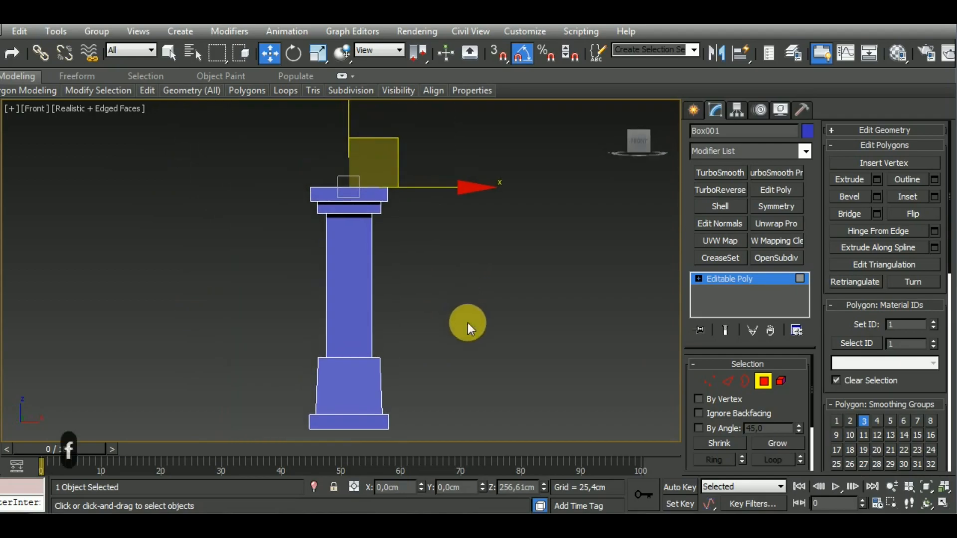
{"action": "middle_click_drag", "start_coordinate": [470, 378], "coordinate": [477, 379]}
{"action": "key", "text": "b"}
{"action": "mouse_move", "coordinate": [200, 295]}
{"action": "left_mouse_down"}
{"action": "mouse_move", "coordinate": [205, 258]}
{"action": "mouse_move", "coordinate": [207, 303]}
{"action": "left_mouse_up"}
{"action": "left_click", "coordinate": [202, 309]}
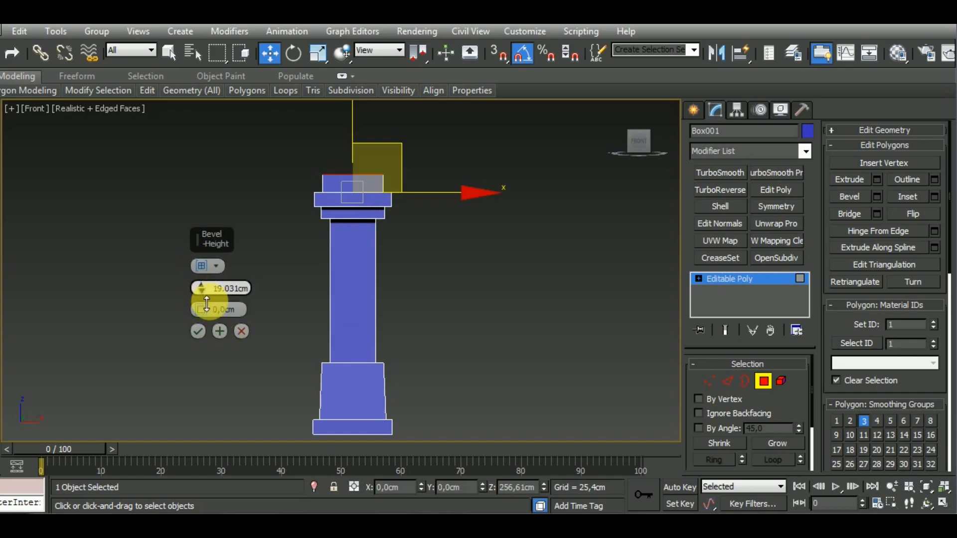
{"action": "left_click", "coordinate": [219, 331]}
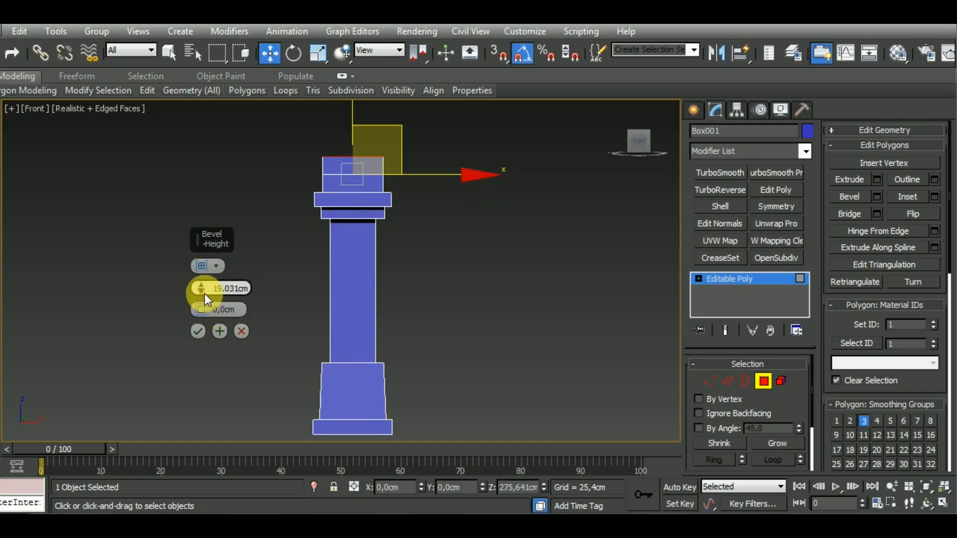
- Bevel the neck's top polygon outward about 8.72 cm at zero height, and raise it about 47.58 cm with zero outline
{"action": "right_click", "coordinate": [201, 289]}
{"action": "left_click_drag", "start_coordinate": [201, 306], "coordinate": [201, 305]}
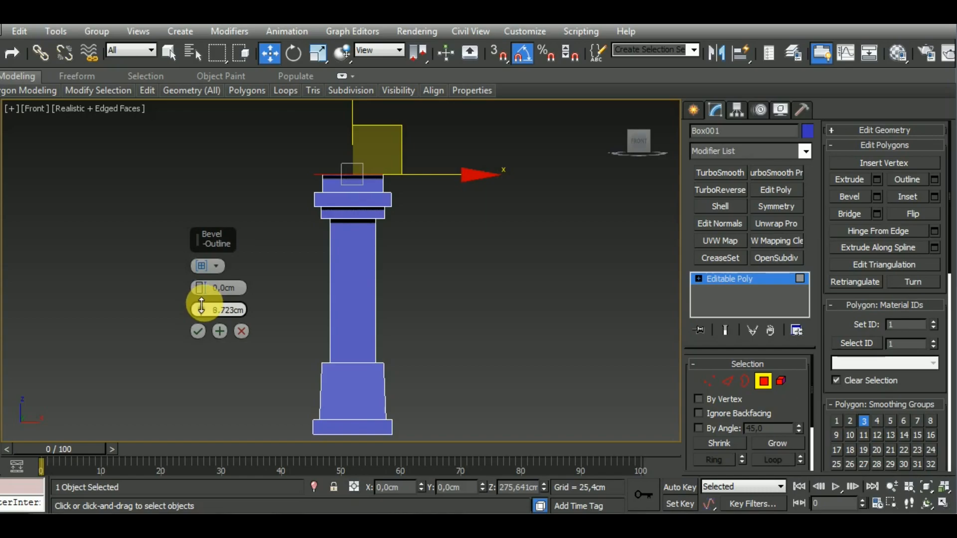
{"action": "left_click", "coordinate": [220, 331]}
{"action": "right_click", "coordinate": [201, 313]}
{"action": "left_click_drag", "start_coordinate": [201, 289], "coordinate": [210, 249]}
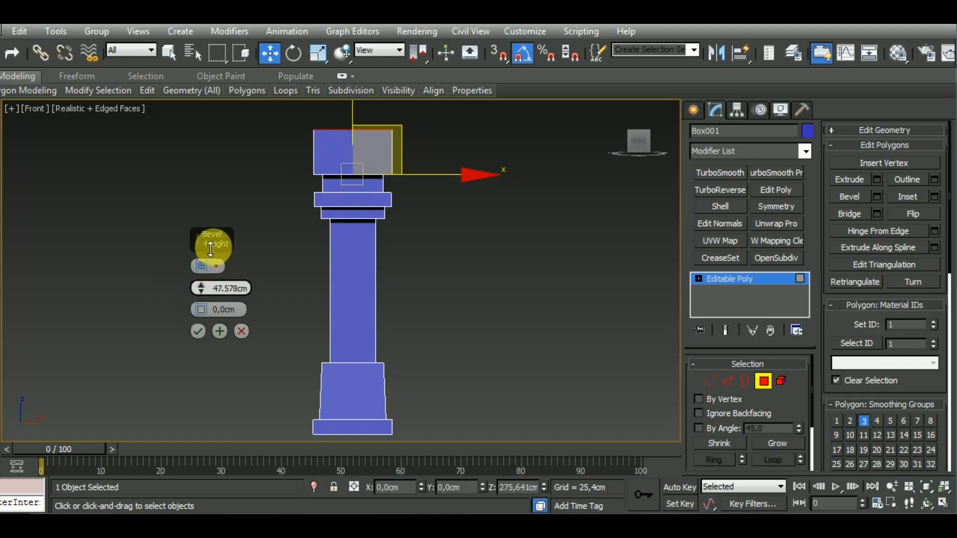
{"action": "left_click", "coordinate": [198, 330]}
- Inspect the column's proportions and the joint between shaft and pedestal from several angles
{"action": "middle_click_drag", "start_coordinate": [571, 396], "coordinate": [534, 339]}
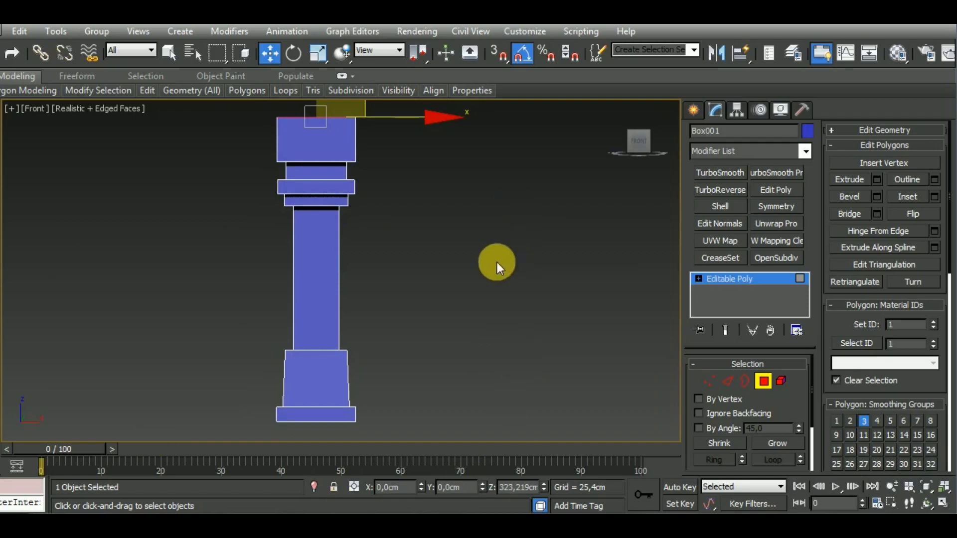
{"action": "middle_click_drag", "start_coordinate": [441, 276], "coordinate": [484, 311], "text": "alt"}
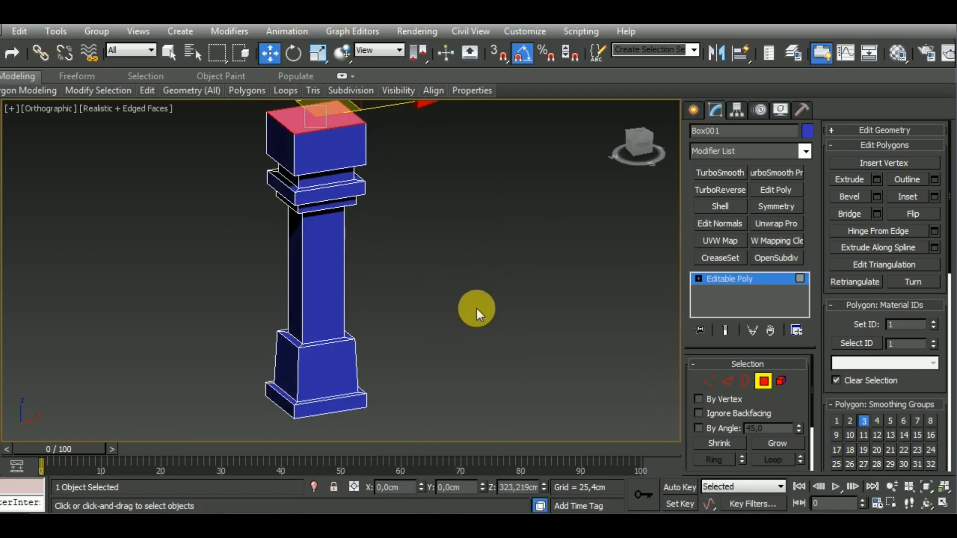
{"action": "key", "text": "p"}
{"action": "scroll", "coordinate": [478, 330], "scroll_direction": "down", "scroll_amount": 5}
{"action": "middle_click_drag", "start_coordinate": [447, 261], "coordinate": [447, 313], "text": "alt"}
{"action": "scroll", "coordinate": [420, 343], "scroll_direction": "up", "scroll_amount": 8}
{"action": "scroll", "coordinate": [414, 340], "scroll_direction": "down", "scroll_amount": 4}
{"action": "scroll", "coordinate": [459, 316], "scroll_direction": "up", "scroll_amount": 2}
{"action": "scroll", "coordinate": [358, 327], "scroll_direction": "up", "scroll_amount": 5}
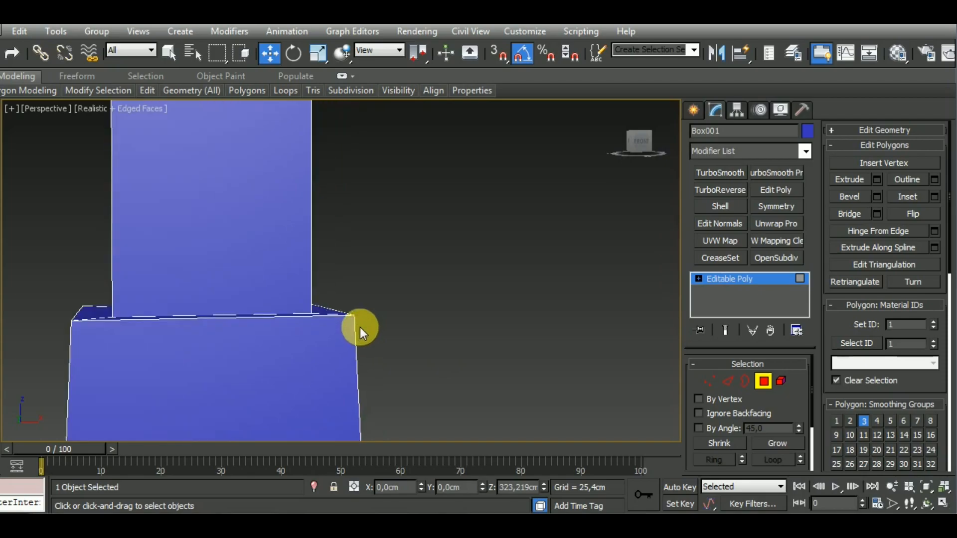
{"action": "scroll", "coordinate": [361, 326], "scroll_direction": "down", "scroll_amount": 6}
{"action": "key", "text": "f"}
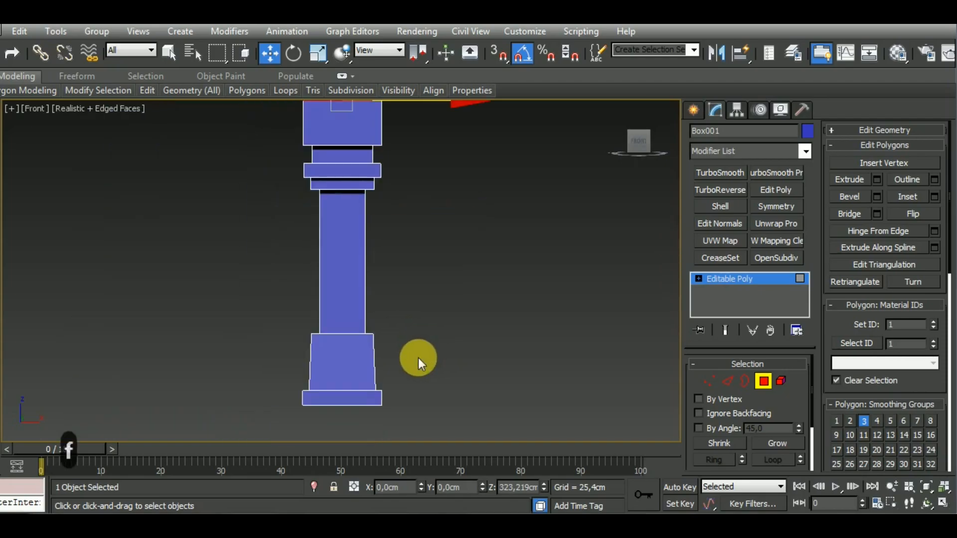
- Leave polygon editing and clone the whole column as one Copy about 142.37 cm away along X
{"action": "left_click", "coordinate": [763, 380]}
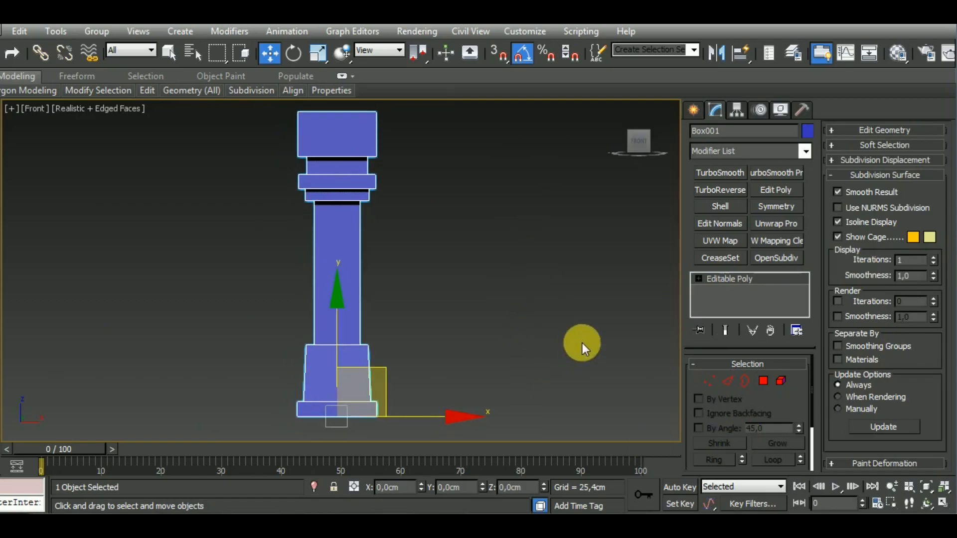
{"action": "middle_click_drag", "start_coordinate": [454, 283], "coordinate": [481, 290]}
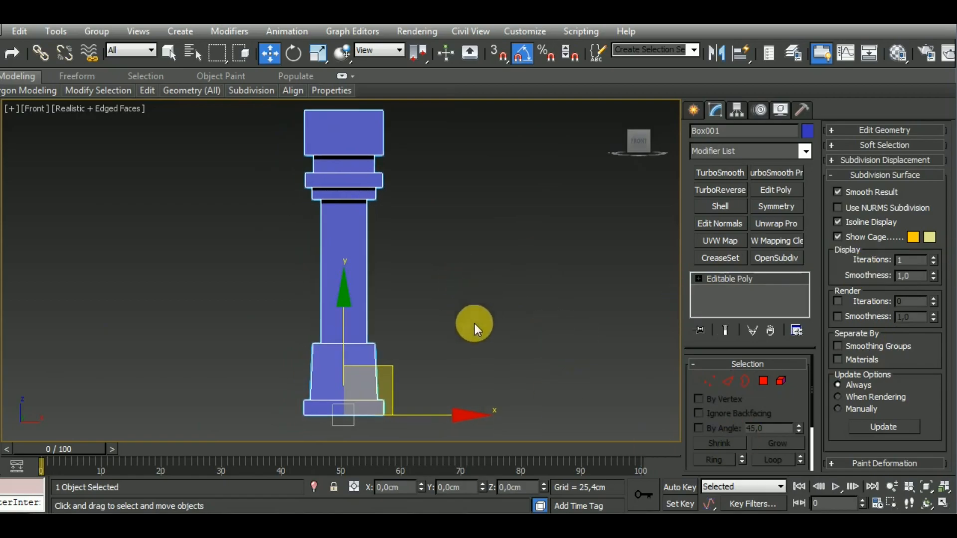
{"action": "mouse_move", "coordinate": [448, 344]}
{"action": "middle_mouse_down", "text": "alt"}
{"action": "mouse_move", "coordinate": [506, 372]}
{"action": "mouse_move", "coordinate": [675, 337]}
{"action": "mouse_move", "coordinate": [536, 390]}
{"action": "mouse_move", "coordinate": [485, 336]}
{"action": "mouse_move", "coordinate": [507, 304]}
{"action": "mouse_move", "coordinate": [502, 364]}
{"action": "mouse_move", "coordinate": [519, 281]}
{"action": "mouse_move", "coordinate": [506, 356]}
{"action": "mouse_move", "coordinate": [517, 363]}
{"action": "mouse_move", "coordinate": [510, 372]}
{"action": "mouse_move", "coordinate": [434, 374]}
{"action": "mouse_move", "coordinate": [471, 352]}
{"action": "mouse_move", "coordinate": [461, 355]}
{"action": "middle_mouse_up", "text": "alt"}
{"action": "key", "text": "p"}
{"action": "scroll", "coordinate": [483, 357], "scroll_direction": "down", "scroll_amount": 5}
{"action": "scroll", "coordinate": [378, 340], "scroll_direction": "up", "scroll_amount": 5}
{"action": "scroll", "coordinate": [472, 352], "scroll_direction": "down", "scroll_amount": 3}
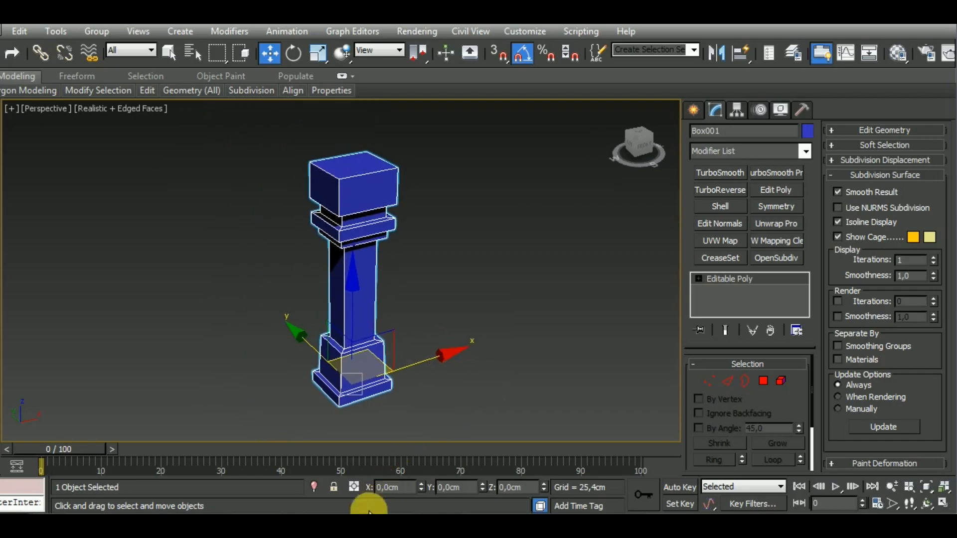
{"action": "left_click_drag", "start_coordinate": [397, 370], "coordinate": [492, 367], "text": "shift"}
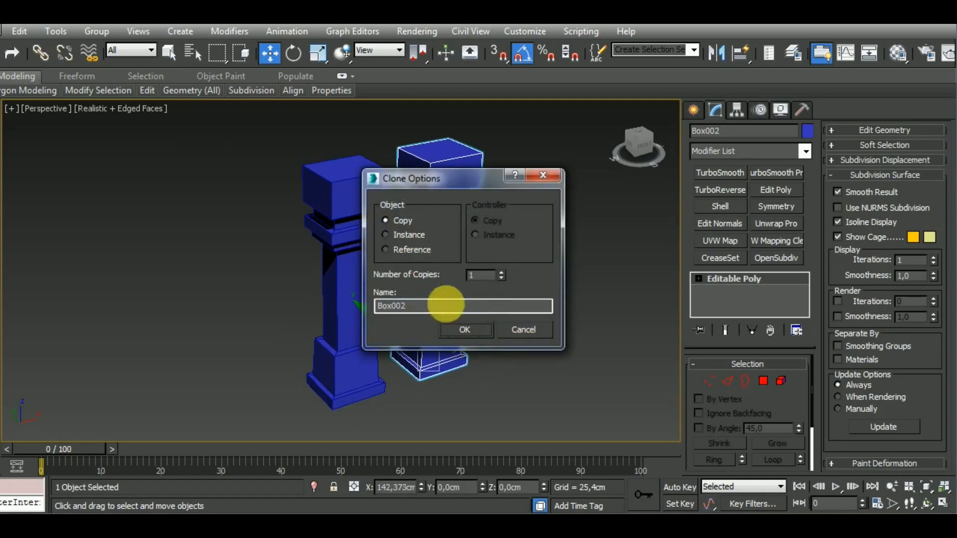
{"action": "left_click", "coordinate": [459, 327]}
- Change the original column's object color to light grey
{"action": "left_click", "coordinate": [374, 391]}
{"action": "left_click", "coordinate": [806, 133]}
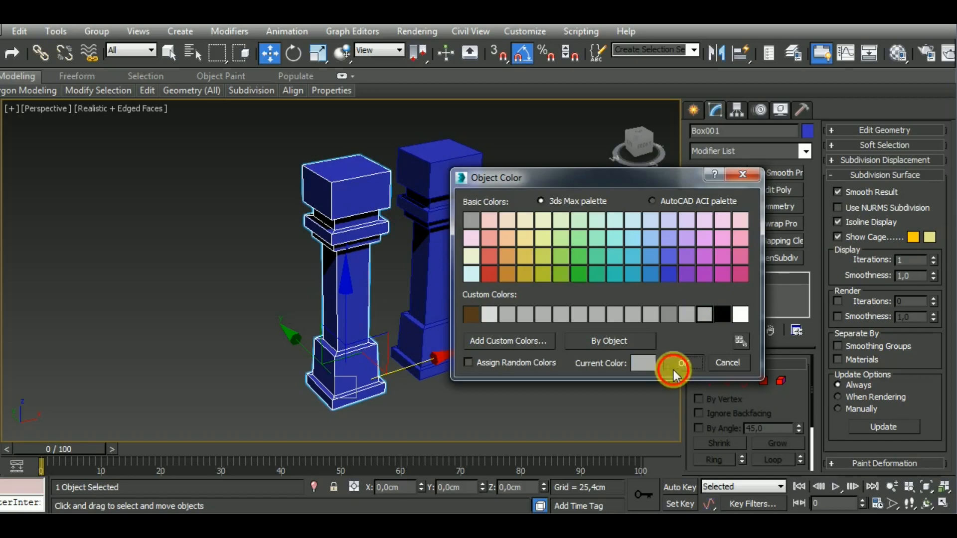
{"action": "left_click", "coordinate": [673, 369]}
- Connect the vertical edges of the grey column's shaft with several evenly spaced horizontal segments
{"action": "middle_click_drag", "start_coordinate": [563, 369], "coordinate": [502, 363], "text": "alt"}
{"action": "left_click", "coordinate": [728, 381]}
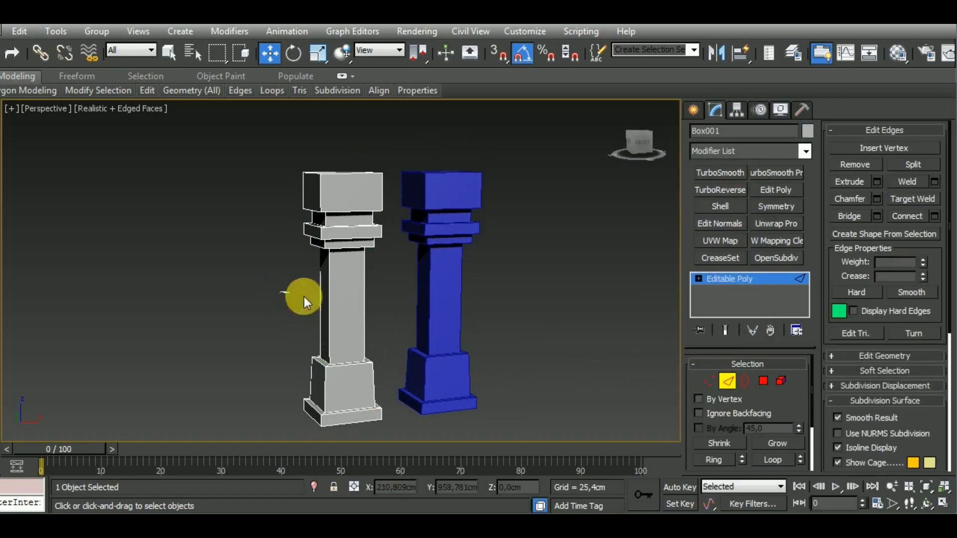
{"action": "left_click_drag", "start_coordinate": [387, 311], "coordinate": [387, 311]}
{"action": "key", "text": "c"}
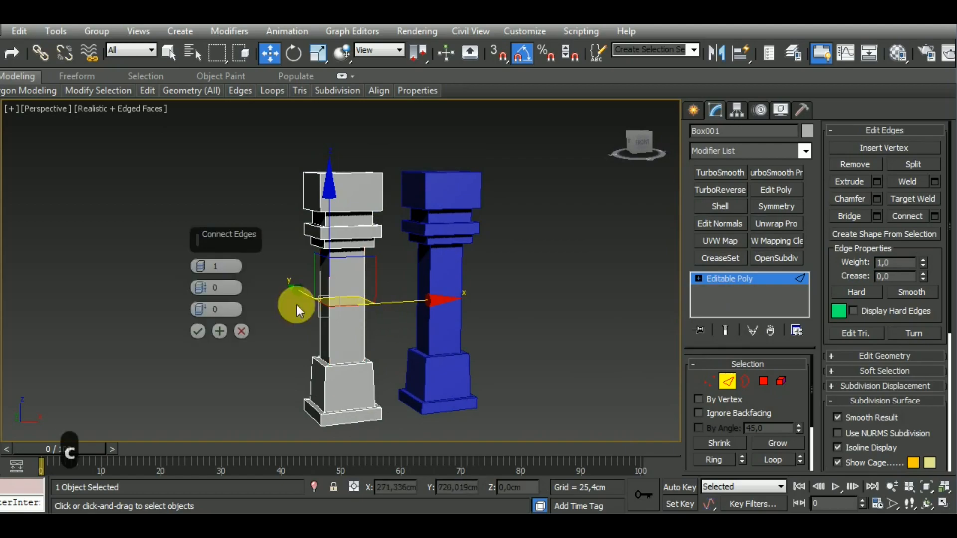
{"action": "left_click", "coordinate": [205, 264]}
{"action": "left_click", "coordinate": [205, 264]}
{"action": "left_click", "coordinate": [204, 264]}
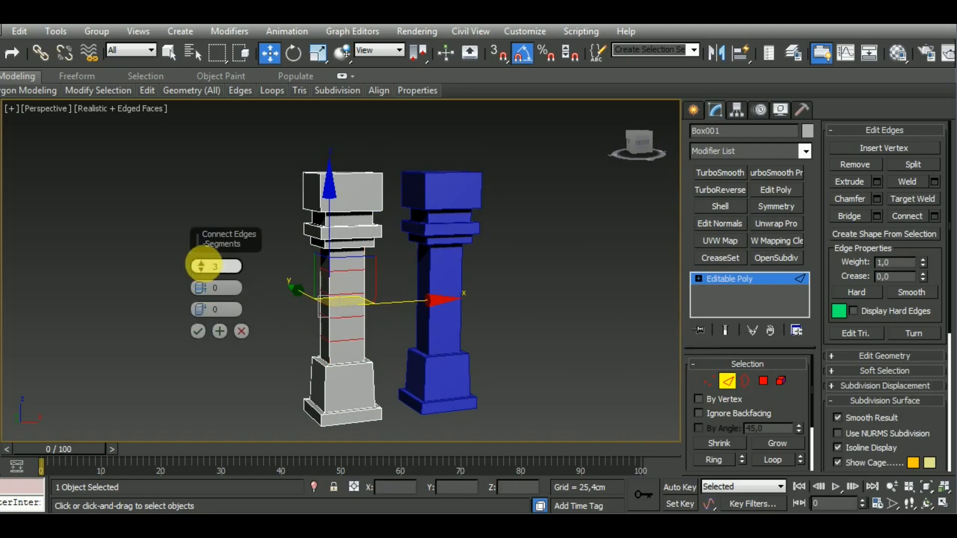
{"action": "left_click", "coordinate": [202, 263]}
{"action": "left_click", "coordinate": [198, 331]}
- Connect the side edges of the tapered pedestal with 2 horizontal segments
{"action": "left_click", "coordinate": [325, 386]}
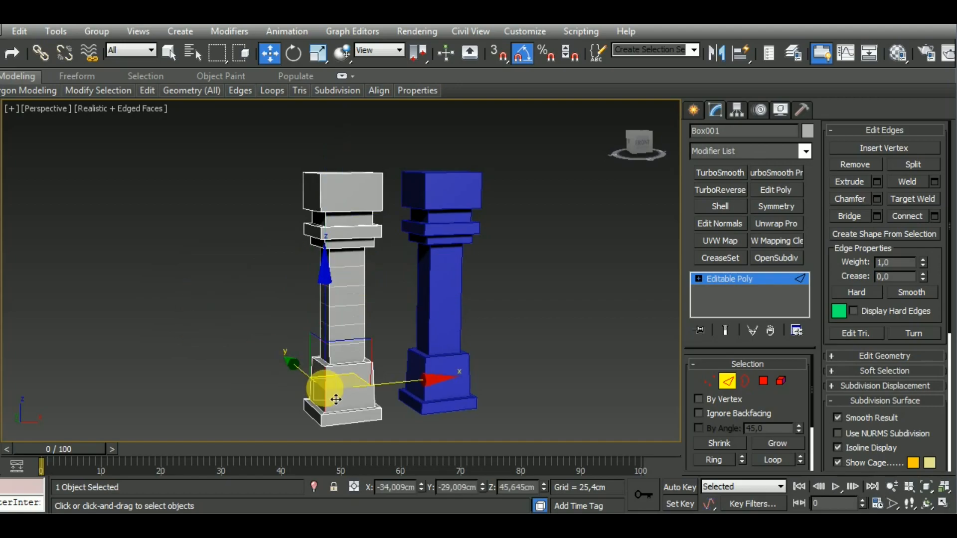
{"action": "key", "text": "a"}
{"action": "key", "text": "ctrl+shift+e"}
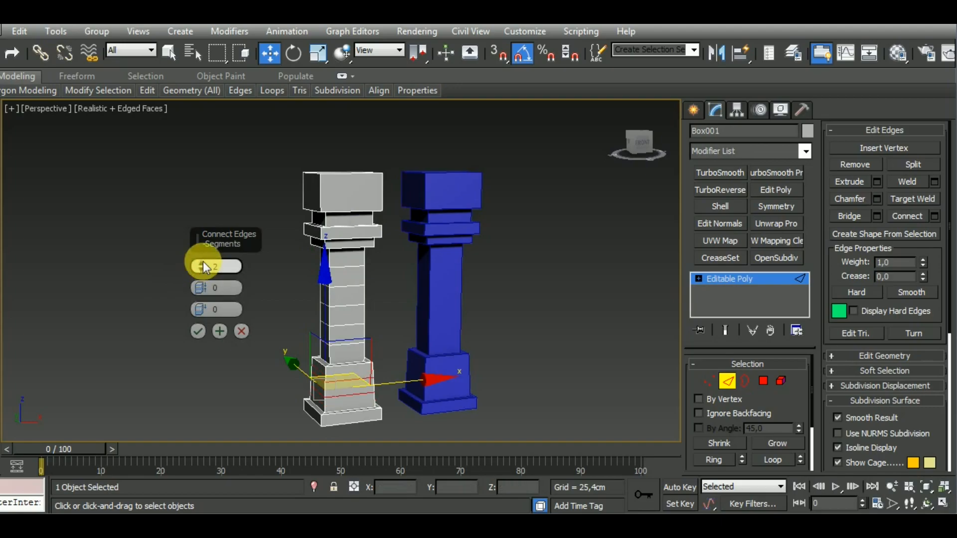
{"action": "left_click", "coordinate": [198, 331]}
- Connect the vertical edges of the top block with 2 horizontal segments
{"action": "middle_click_drag", "start_coordinate": [400, 319], "coordinate": [389, 376]}
{"action": "left_click", "coordinate": [310, 257]}
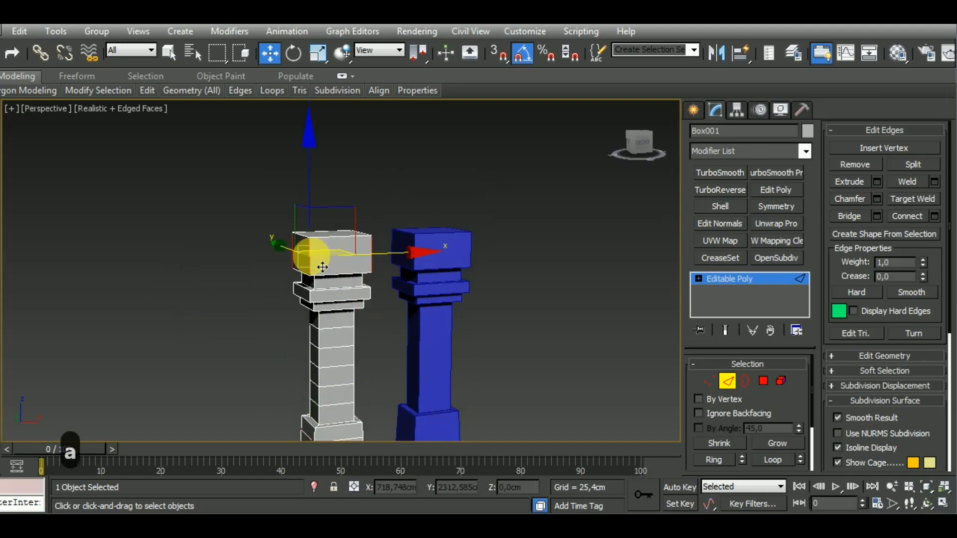
{"action": "key", "text": "c"}
{"action": "left_click", "coordinate": [200, 331]}
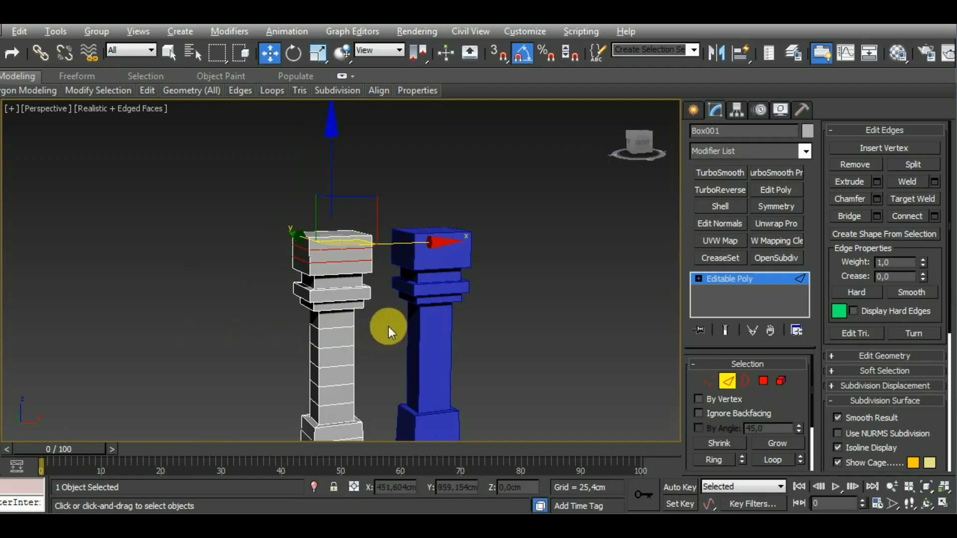
- Use SwiftLoop to add edge loops near the top block's lower and upper edges and near the wide cap tier's upper edge
{"action": "scroll", "coordinate": [387, 327], "scroll_direction": "up", "scroll_amount": 1}
{"action": "scroll", "coordinate": [319, 276], "scroll_direction": "up", "scroll_amount": 3}
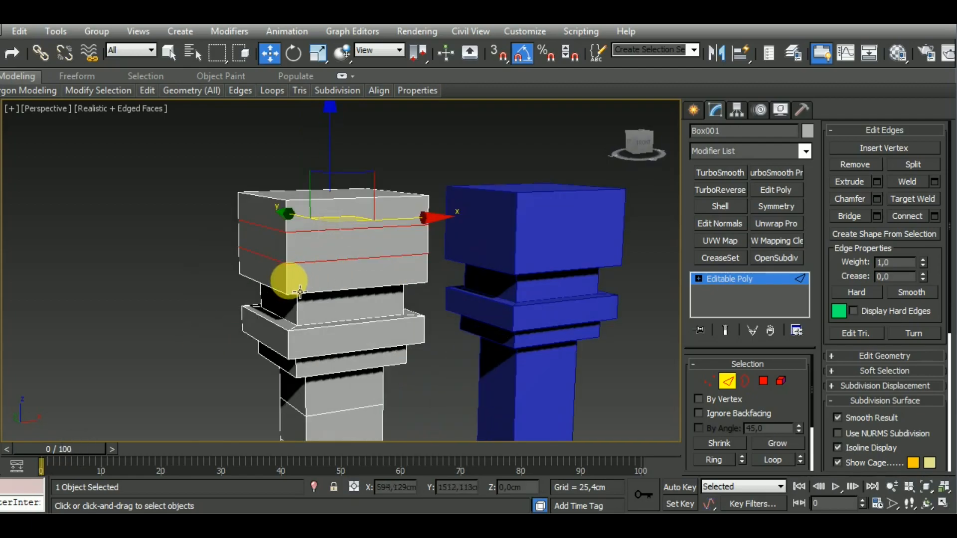
{"action": "key", "text": "s"}
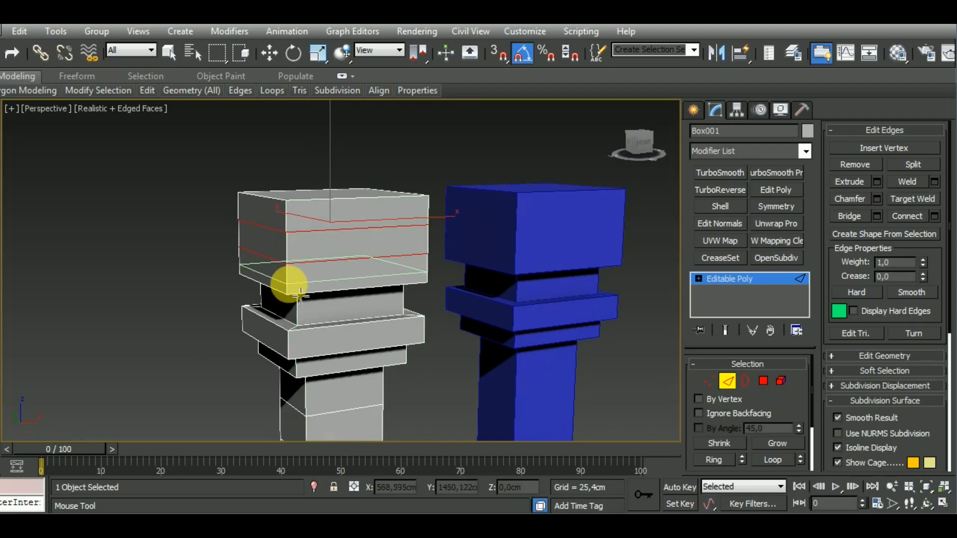
{"action": "left_click", "coordinate": [298, 293]}
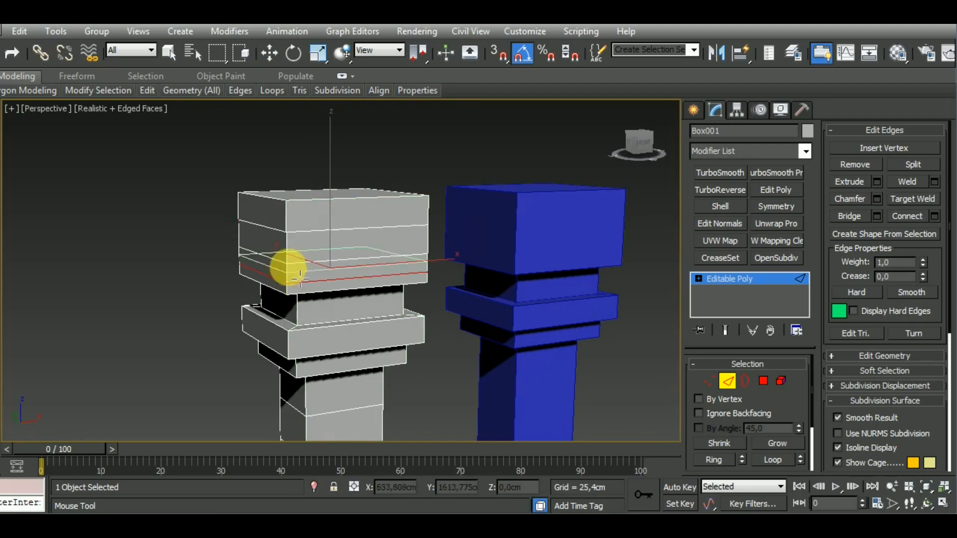
{"action": "left_click", "coordinate": [298, 220]}
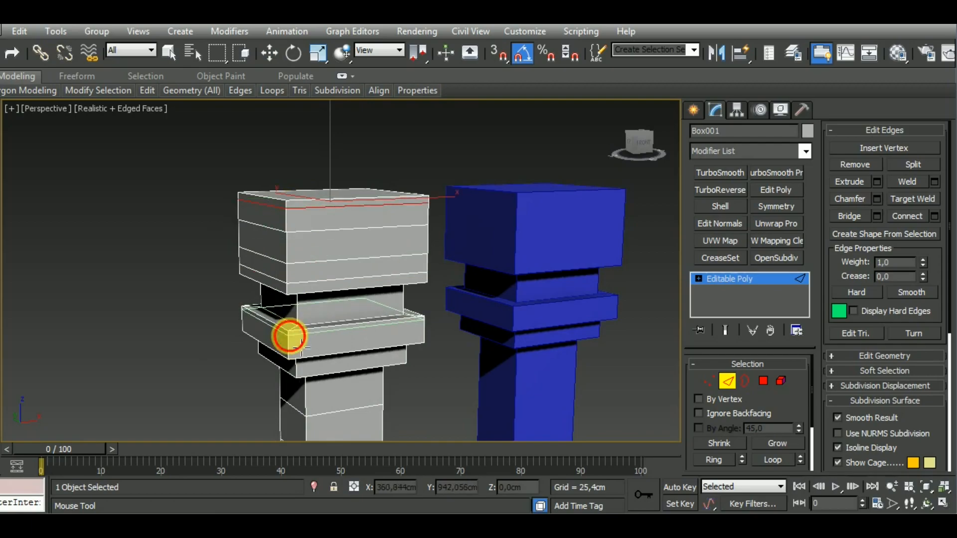
{"action": "left_click", "coordinate": [301, 348]}
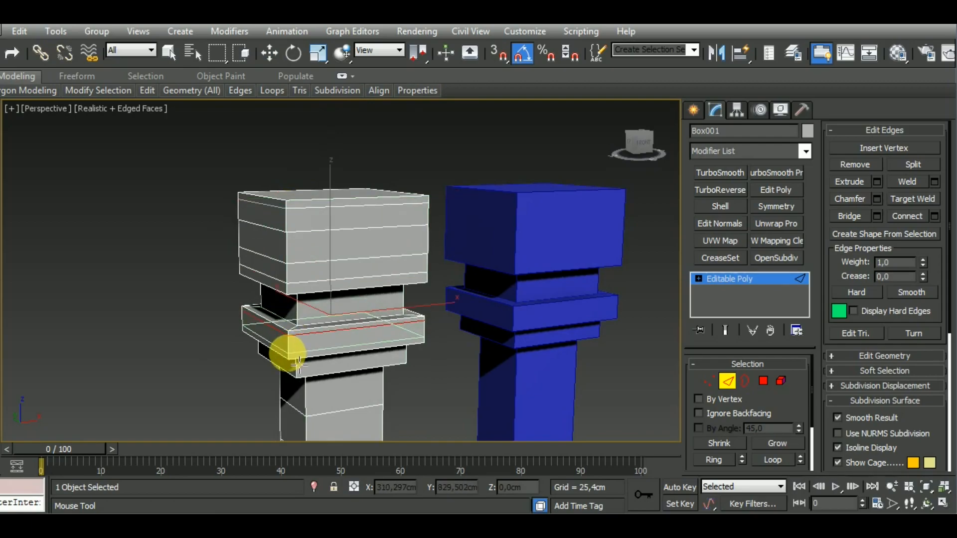
- Add support loops on the top block's underside near its outer and inner edges, and one around the neck just below
{"action": "middle_click_drag", "start_coordinate": [370, 346], "coordinate": [355, 273], "text": "alt"}
{"action": "scroll", "coordinate": [318, 256], "scroll_direction": "up", "scroll_amount": 6}
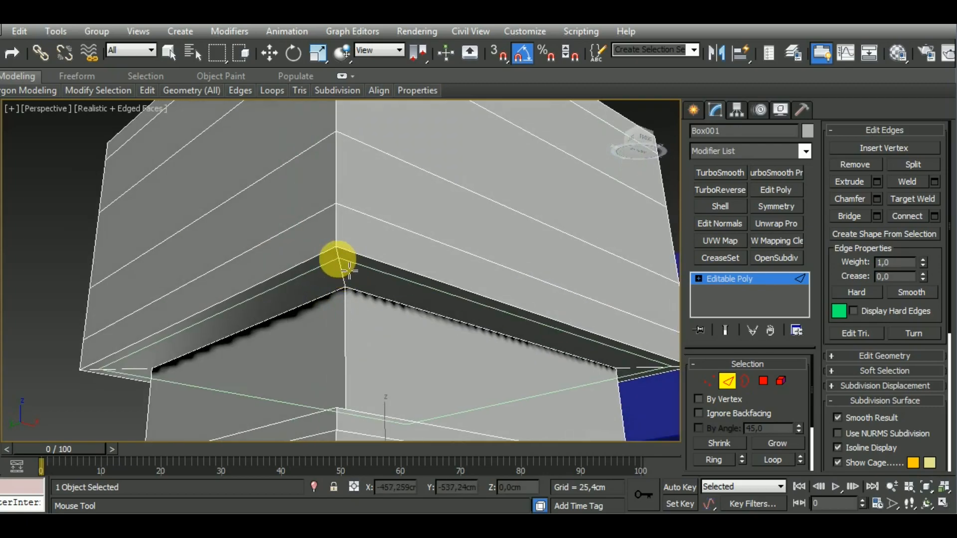
{"action": "left_click", "coordinate": [350, 279]}
{"action": "left_click_drag", "start_coordinate": [352, 282], "coordinate": [355, 293]}
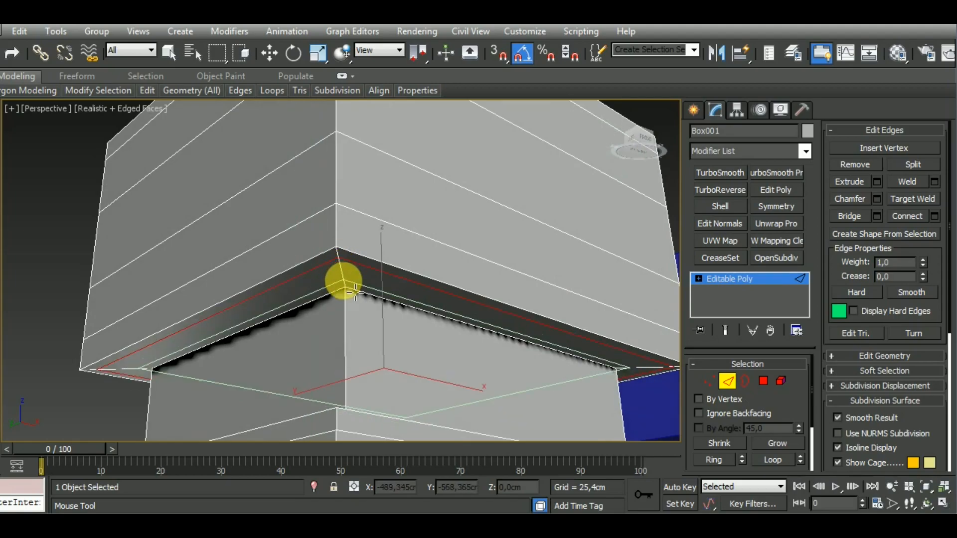
{"action": "left_click", "coordinate": [355, 293]}
{"action": "left_click", "coordinate": [357, 314]}
- Add an edge loop around the base of the neck, just above the wide cap tier
{"action": "scroll", "coordinate": [359, 314], "scroll_direction": "down", "scroll_amount": 6}
{"action": "middle_click_drag", "start_coordinate": [394, 304], "coordinate": [403, 402], "text": "alt"}
{"action": "scroll", "coordinate": [389, 393], "scroll_direction": "up", "scroll_amount": 6}
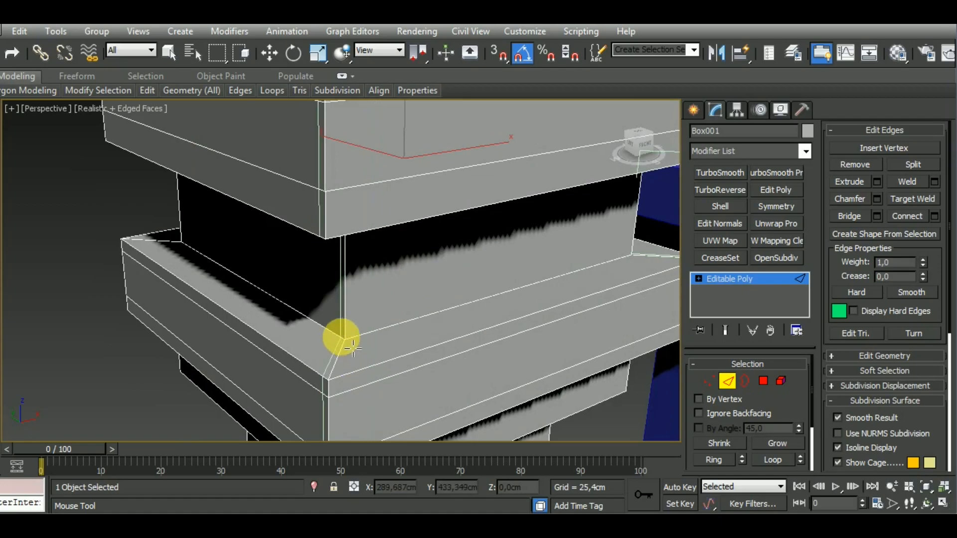
{"action": "left_click", "coordinate": [354, 348]}
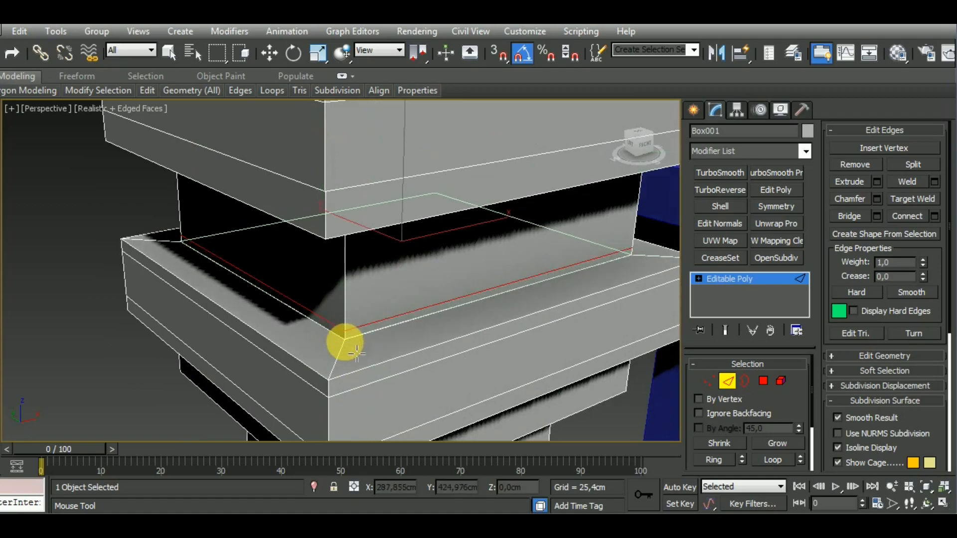
- Add vertical edge loops running the full height of the column close to its corner edges
{"action": "middle_click_drag", "start_coordinate": [331, 378], "coordinate": [491, 312], "text": "alt"}
{"action": "scroll", "coordinate": [493, 319], "scroll_direction": "down", "scroll_amount": 5}
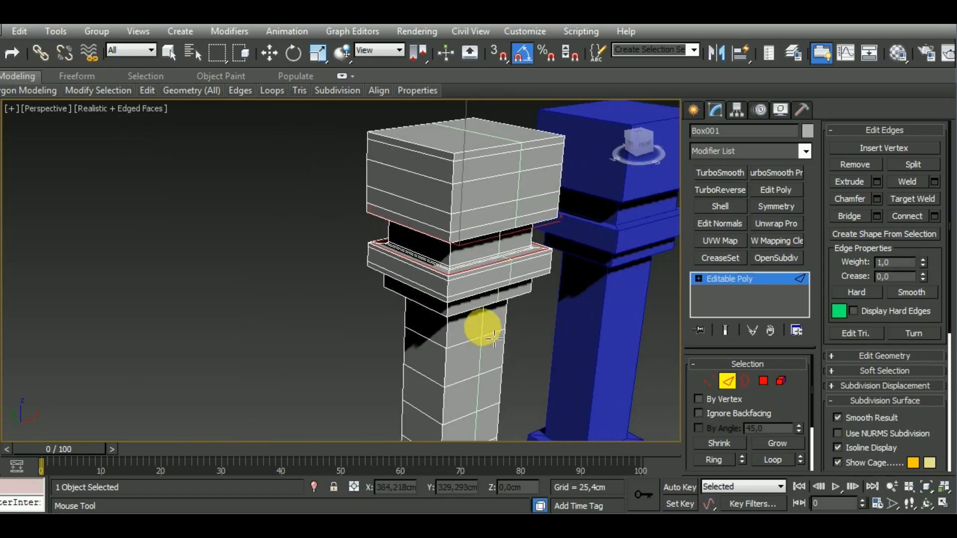
{"action": "left_click", "coordinate": [474, 164]}
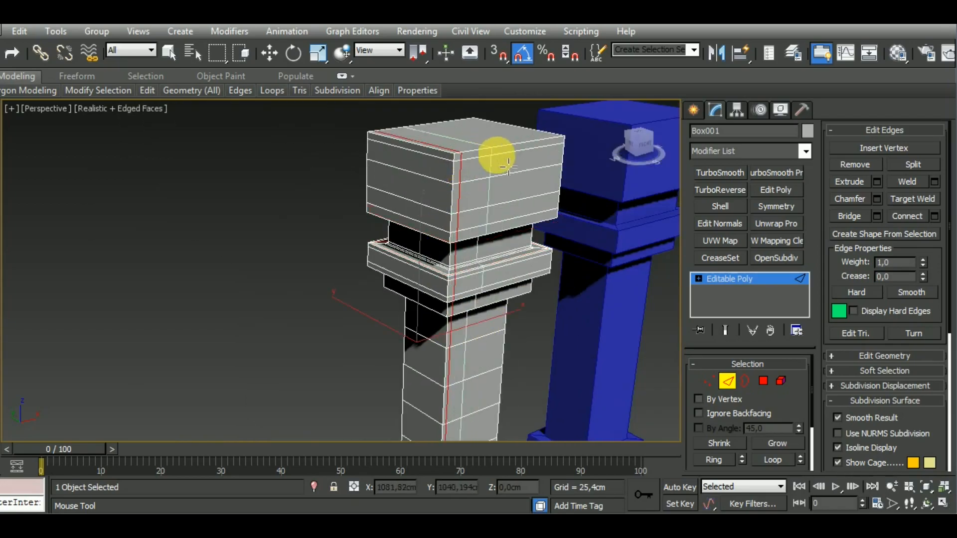
{"action": "left_click_drag", "start_coordinate": [569, 150], "coordinate": [386, 145]}
{"action": "left_click", "coordinate": [387, 148]}
- Add support loops around the wide cap tier's lower edge and on its underside beside the narrower tier below
{"action": "middle_click_drag", "start_coordinate": [498, 347], "coordinate": [429, 239], "text": "alt"}
{"action": "scroll", "coordinate": [419, 231], "scroll_direction": "up", "scroll_amount": 6}
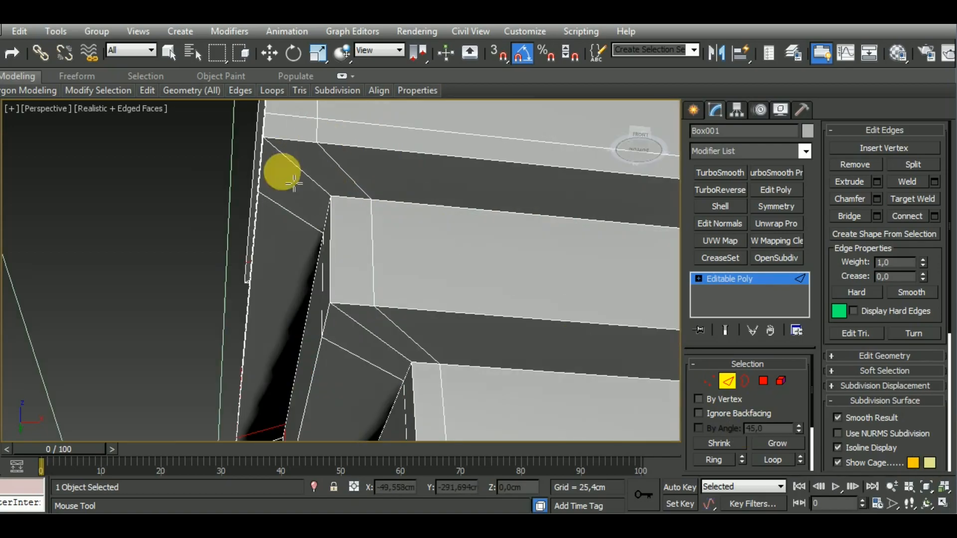
{"action": "middle_click_drag", "start_coordinate": [331, 220], "coordinate": [429, 216], "text": "alt"}
{"action": "scroll", "coordinate": [421, 265], "scroll_direction": "down", "scroll_amount": 4}
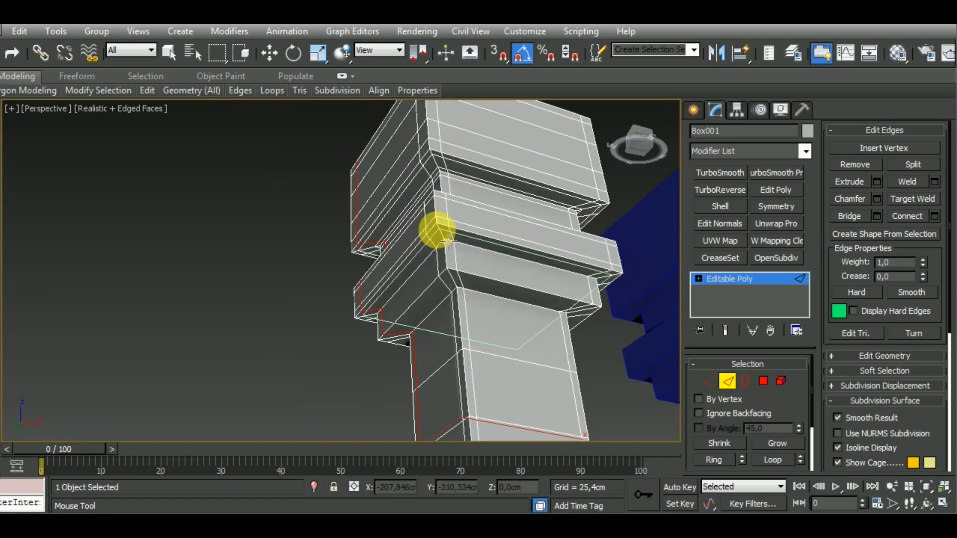
{"action": "double_click", "coordinate": [448, 242]}
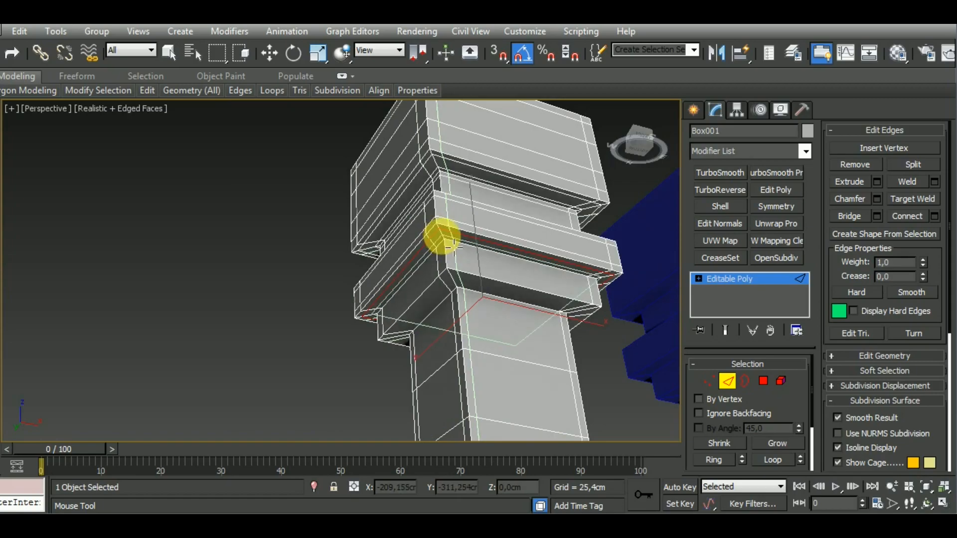
{"action": "left_click", "coordinate": [453, 249]}
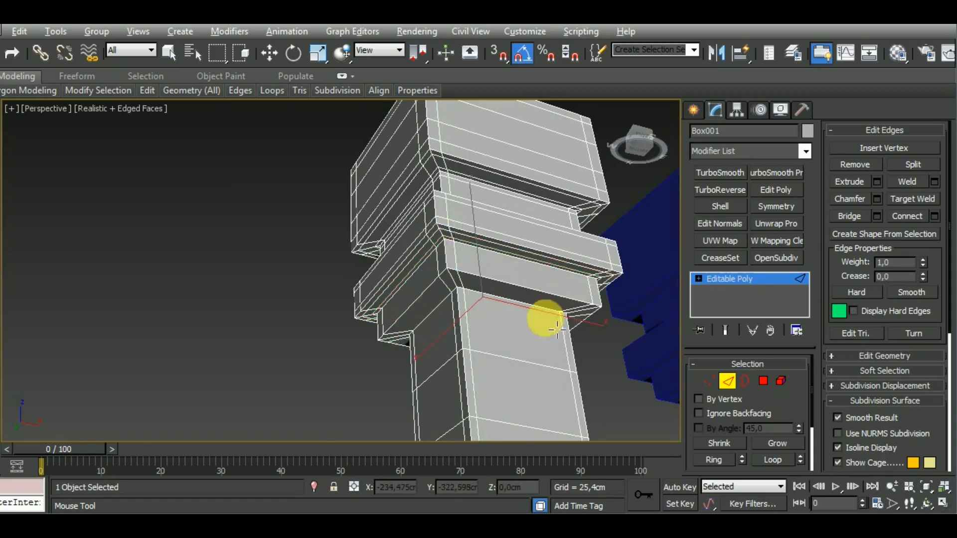
- Add support loops near the upper and lower edges of the narrow lower cap tier and on its underside's outer border
{"action": "middle_click_drag", "start_coordinate": [557, 328], "coordinate": [535, 333], "text": "alt"}
{"action": "scroll", "coordinate": [457, 278], "scroll_direction": "up", "scroll_amount": 3}
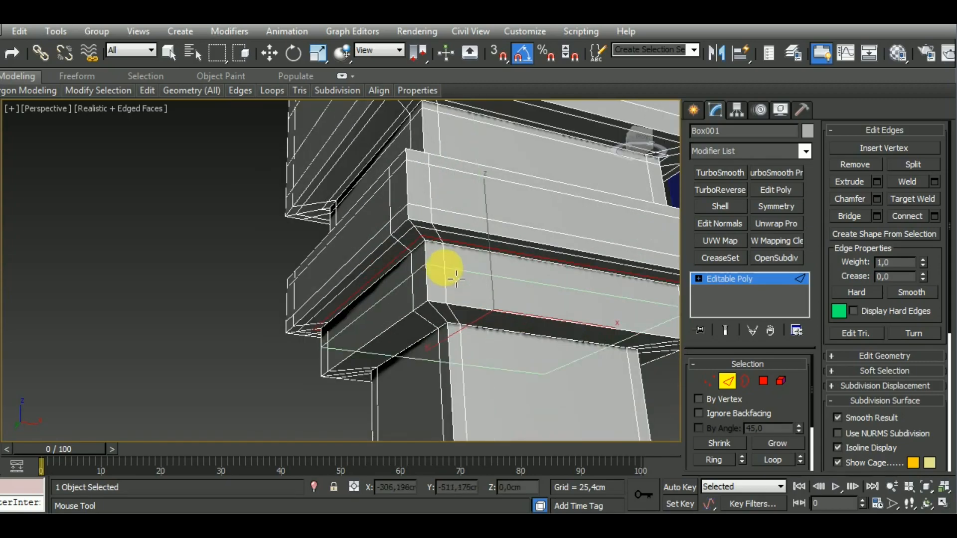
{"action": "left_click", "coordinate": [436, 260]}
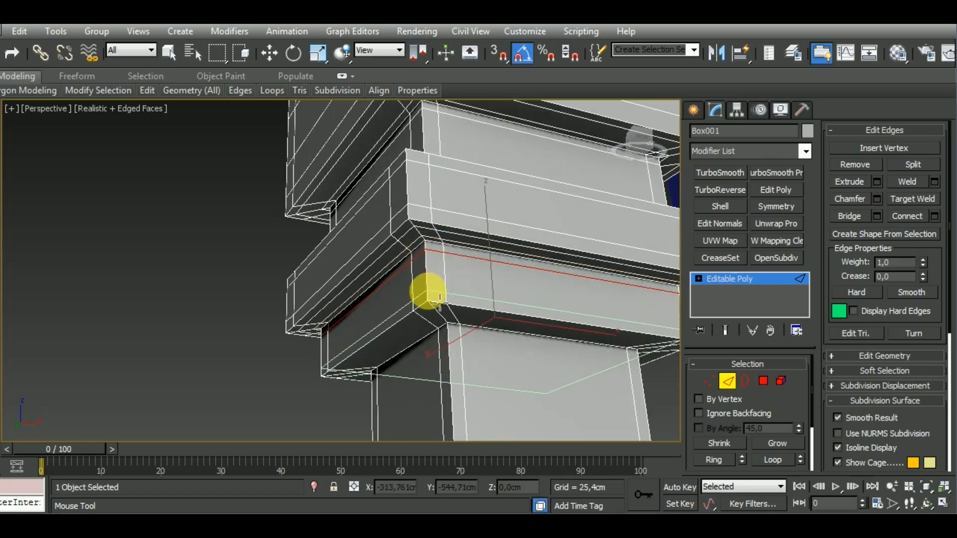
{"action": "left_click", "coordinate": [432, 305]}
{"action": "left_click", "coordinate": [442, 320]}
- Add an edge loop on the lower cap tier's underside beside the shaft and one around the top of the shaft
{"action": "middle_click_drag", "start_coordinate": [508, 363], "coordinate": [520, 346], "text": "alt"}
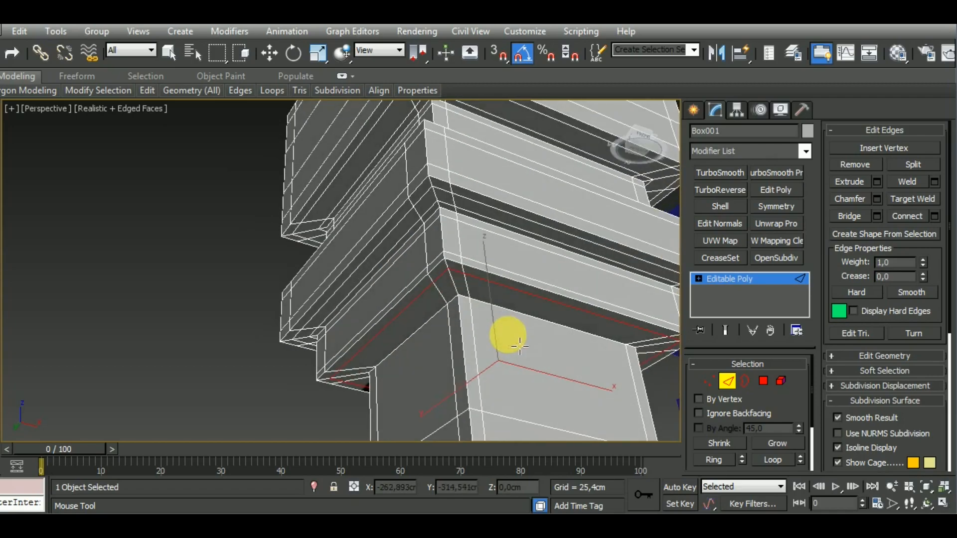
{"action": "left_click", "coordinate": [380, 382]}
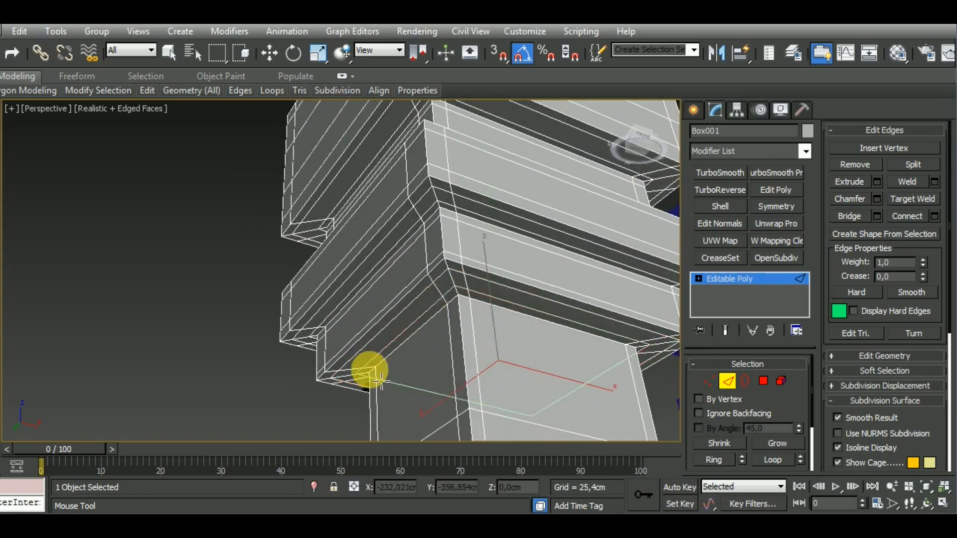
{"action": "left_click", "coordinate": [462, 323]}
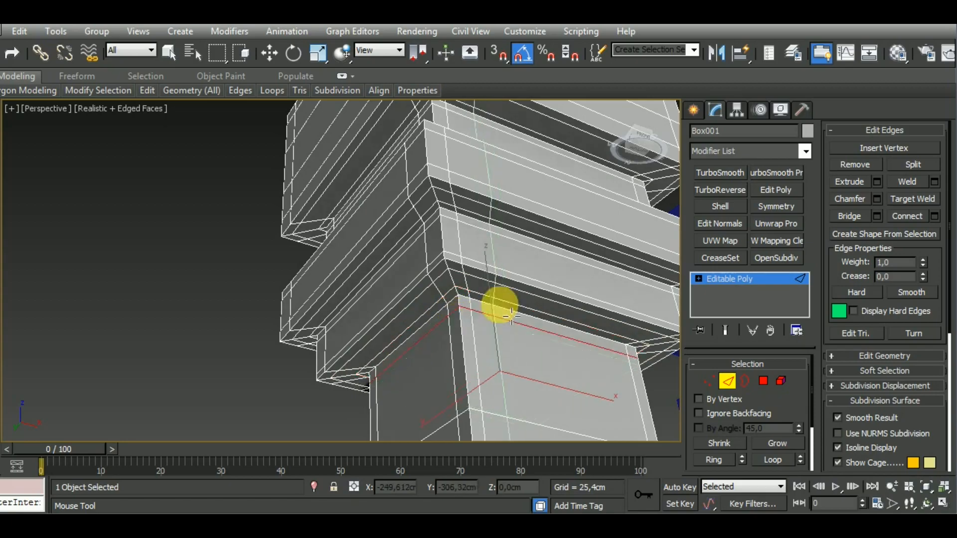
- Add support loops around the shaft's foot, on the base block's top ledge and just below the block's upper edge
{"action": "scroll", "coordinate": [511, 316], "scroll_direction": "down", "scroll_amount": 5}
{"action": "middle_click_drag", "start_coordinate": [523, 359], "coordinate": [527, 438], "text": "alt"}
{"action": "scroll", "coordinate": [520, 424], "scroll_direction": "up", "scroll_amount": 4}
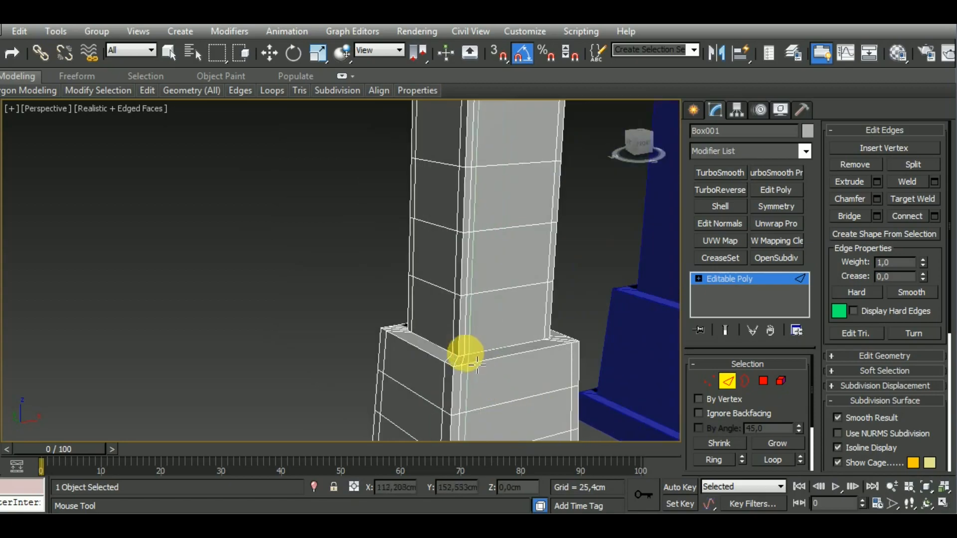
{"action": "scroll", "coordinate": [469, 363], "scroll_direction": "up", "scroll_amount": 2}
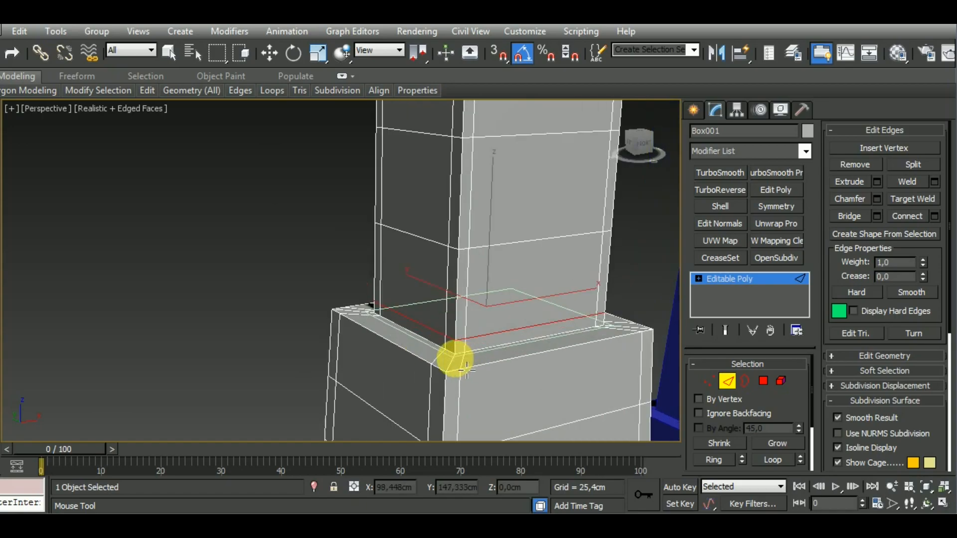
{"action": "left_click", "coordinate": [447, 384]}
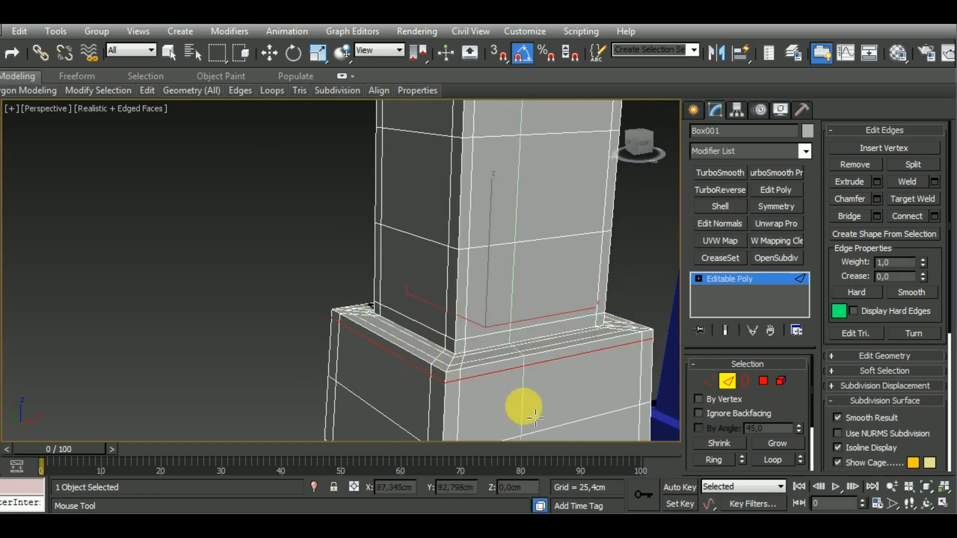
- Add support loops on the bottom plinth's ledge and near its upper and lower edges, then leave edge editing
{"action": "middle_click_drag", "start_coordinate": [523, 407], "coordinate": [517, 200]}
{"action": "left_click", "coordinate": [435, 357]}
{"action": "left_click", "coordinate": [433, 374]}
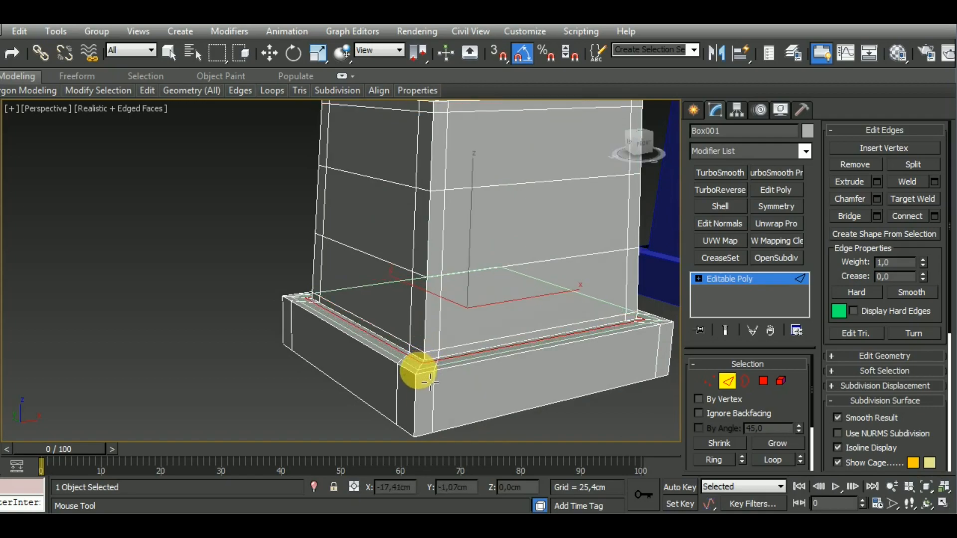
{"action": "left_click", "coordinate": [428, 381]}
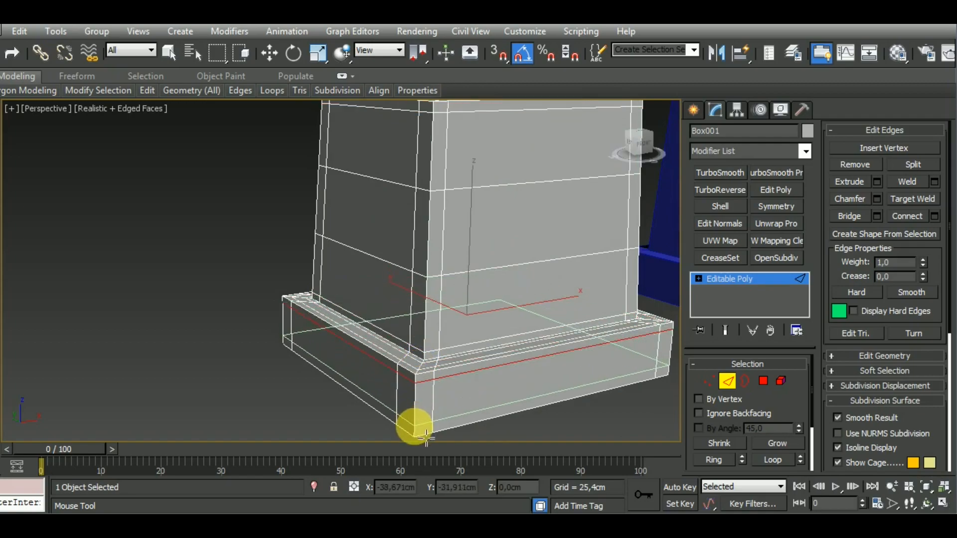
{"action": "scroll", "coordinate": [415, 429], "scroll_direction": "down", "scroll_amount": 5}
{"action": "middle_click_drag", "start_coordinate": [531, 386], "coordinate": [513, 373], "text": "alt"}
{"action": "key", "text": "w"}
{"action": "middle_click_drag", "start_coordinate": [592, 382], "coordinate": [540, 387]}
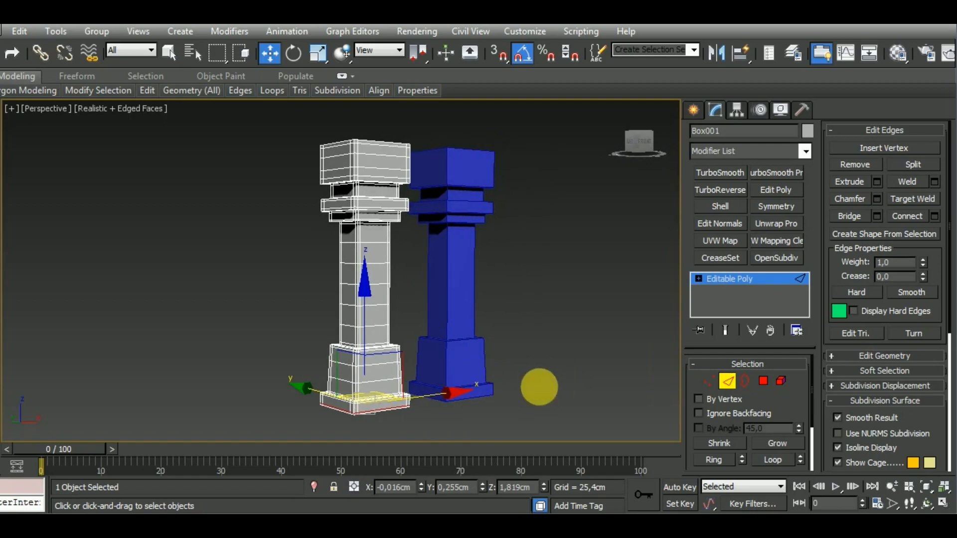
{"action": "left_click", "coordinate": [732, 382]}
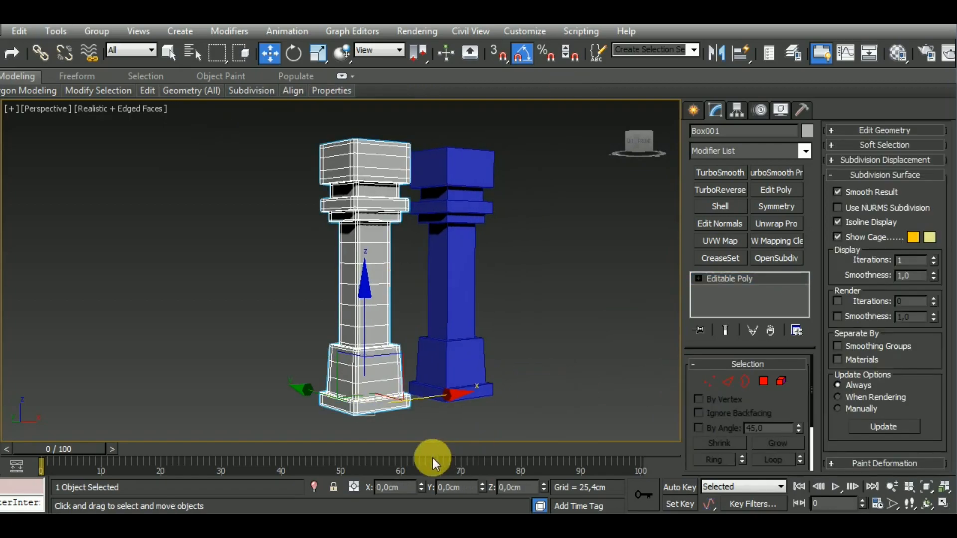
- Rename the original grey column as Pillar_high
{"action": "middle_click_drag", "start_coordinate": [612, 355], "coordinate": [608, 379]}
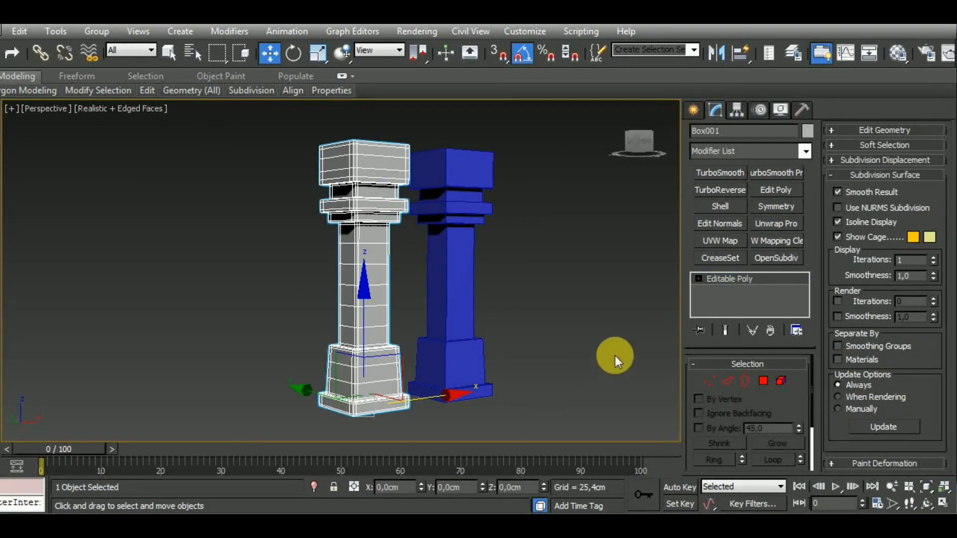
{"action": "type", "text": "Pi"}
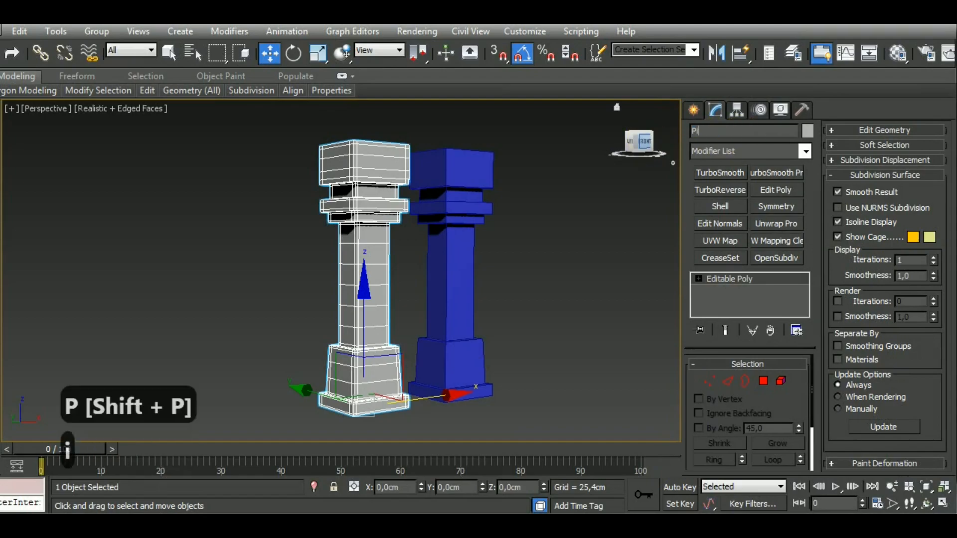
{"action": "type", "text": "llar_h"}
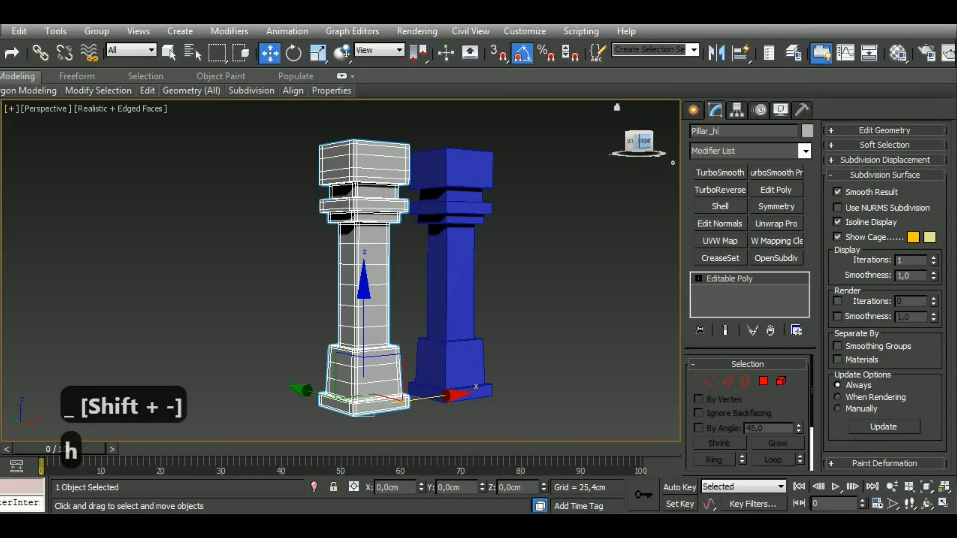
{"action": "type", "text": "igh"}
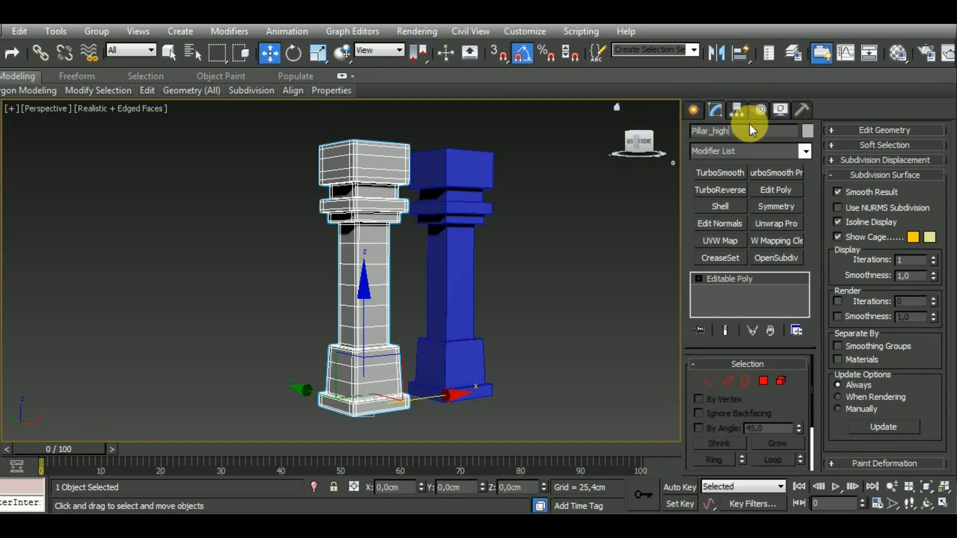
- Rename the blue duplicate column as Pillar_Low, reusing the copied name of the original
{"action": "key", "text": "ctrl+c"}
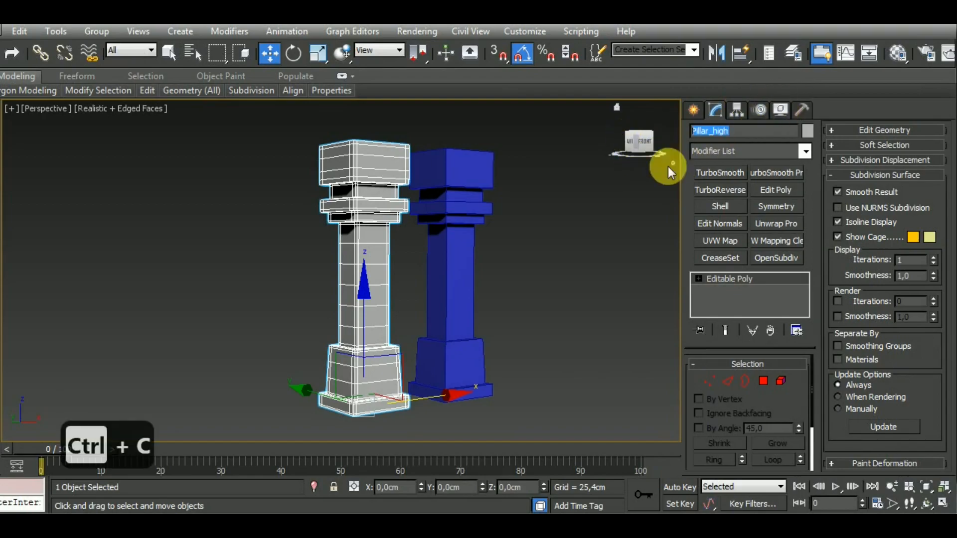
{"action": "left_click", "coordinate": [476, 258]}
{"action": "double_click", "coordinate": [708, 130]}
{"action": "key", "text": "ctrl+v"}
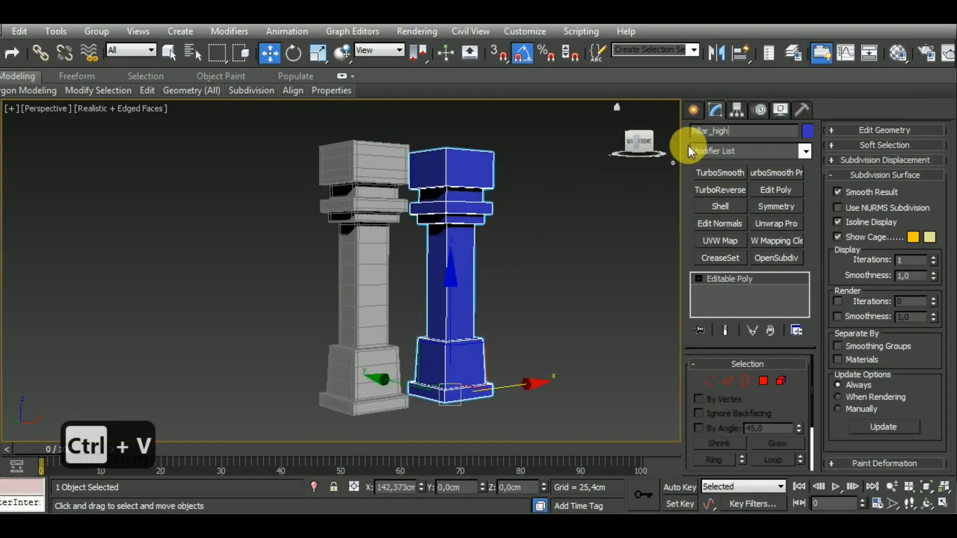
{"action": "key", "text": "BackSpace"}
{"action": "key", "text": "BackSpace"}
{"action": "key", "text": "BackSpace"}
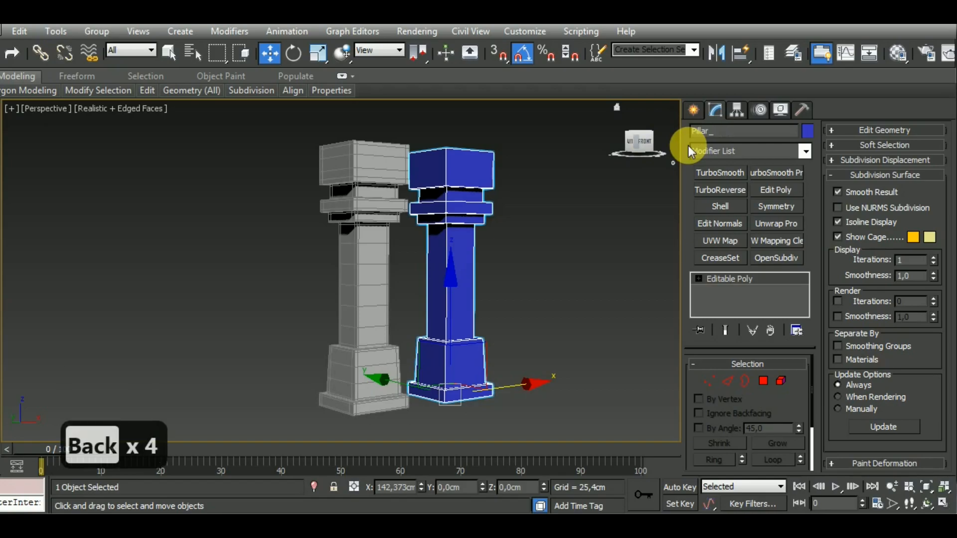
{"action": "type", "text": "Low"}
{"action": "key", "text": "Return"}
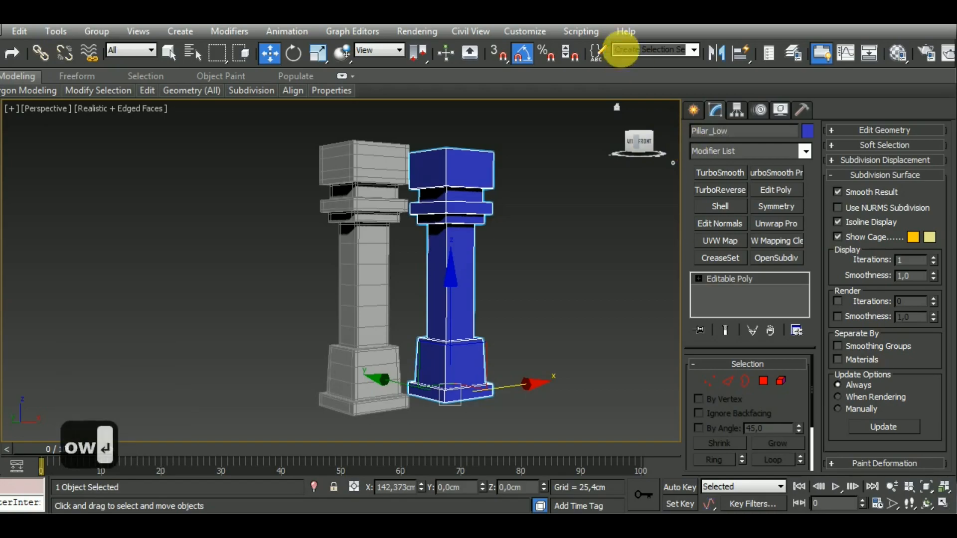
- Open the Layer Explorer and create a layer named Pillar_low containing the blue column
{"action": "left_click", "coordinate": [795, 56]}
{"action": "left_click_drag", "start_coordinate": [76, 201], "coordinate": [155, 160]}
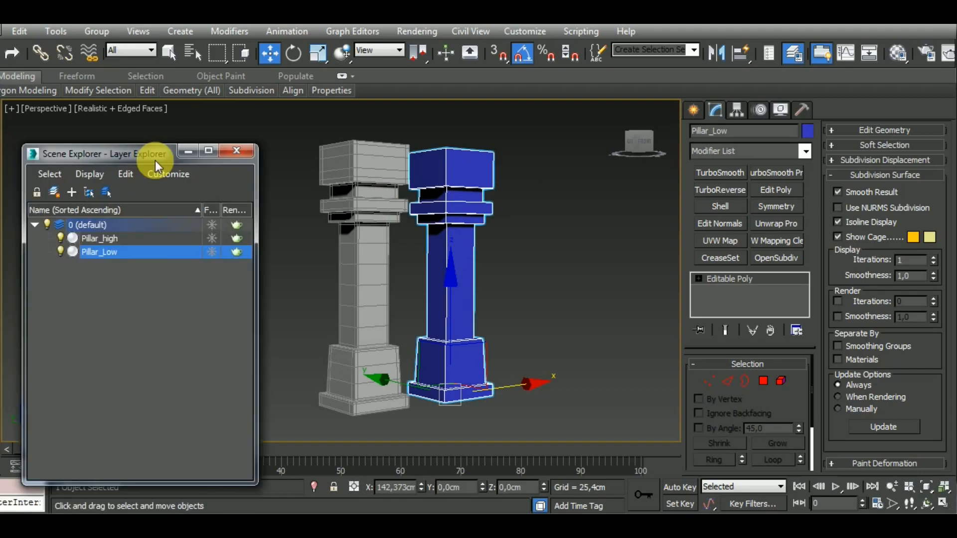
{"action": "left_click", "coordinate": [53, 193]}
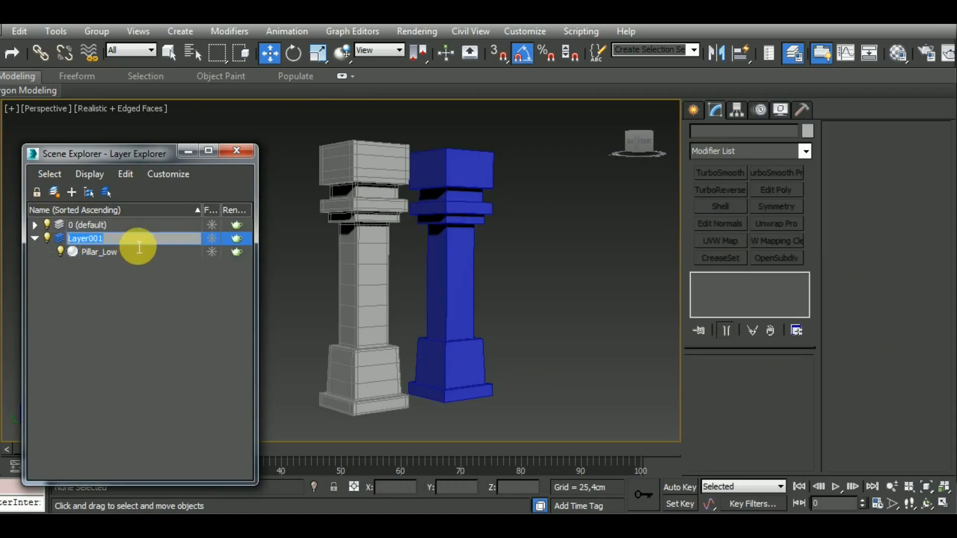
{"action": "type", "text": "Pillar"}
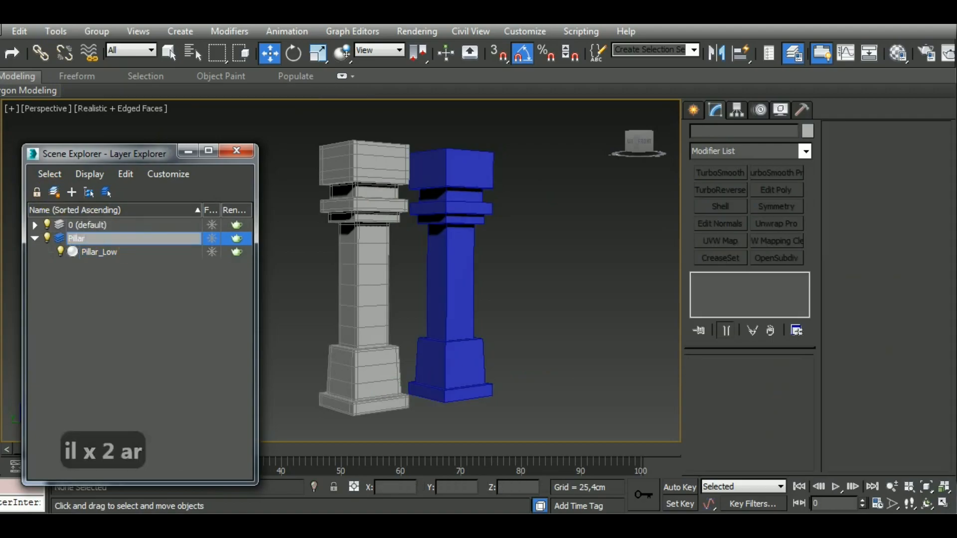
{"action": "type", "text": "_lo"}
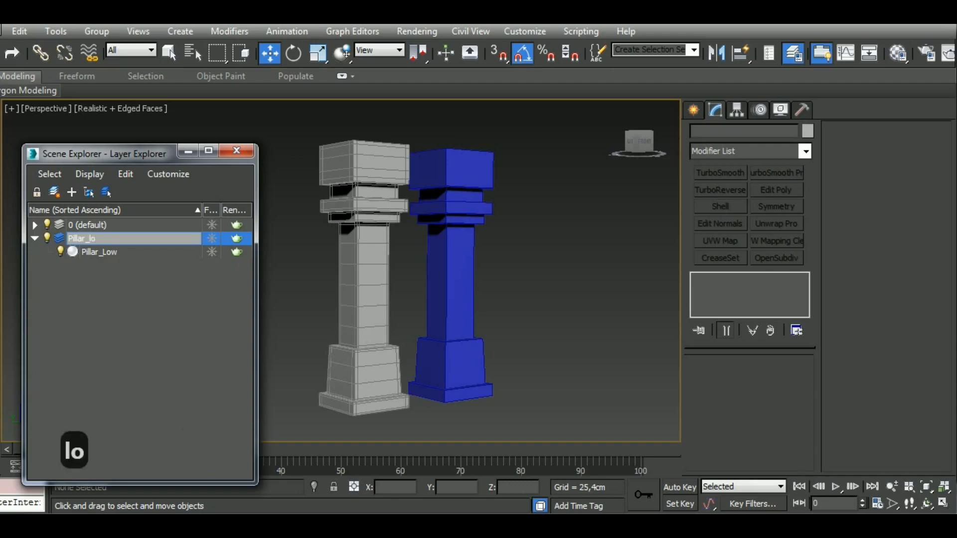
{"action": "type", "text": "w"}
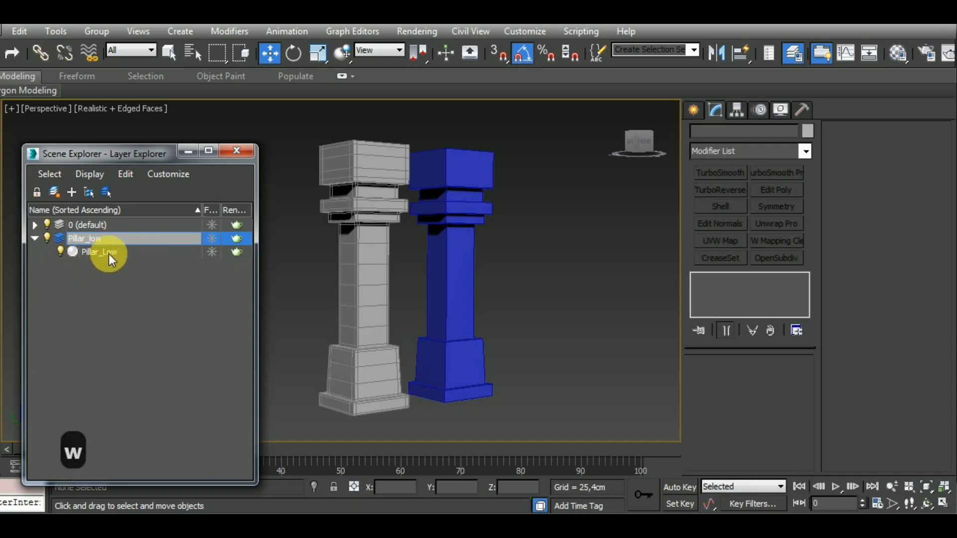
{"action": "key", "text": "Return"}
- Correct the blue column's object name to Pillar_low and collapse its layer
{"action": "left_click", "coordinate": [105, 253]}
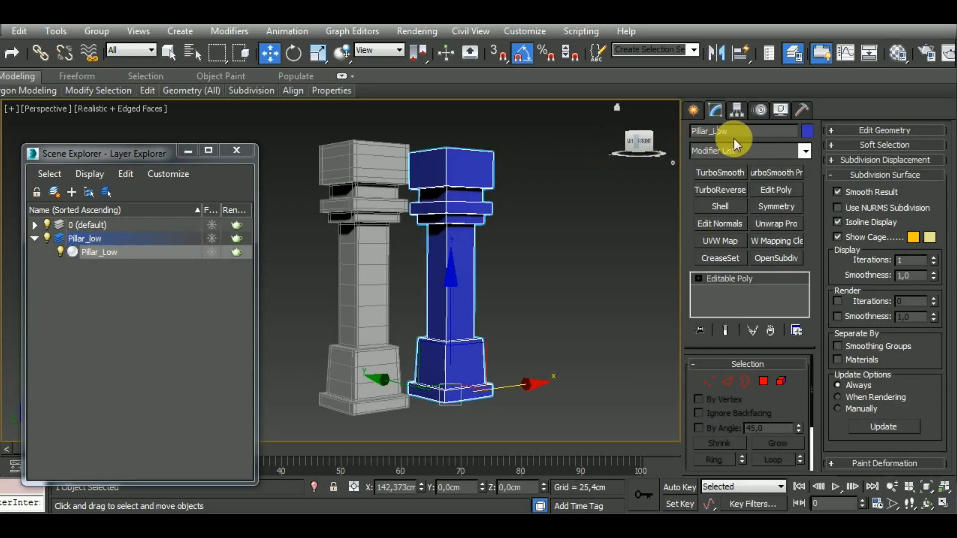
{"action": "key", "text": "BackSpace"}
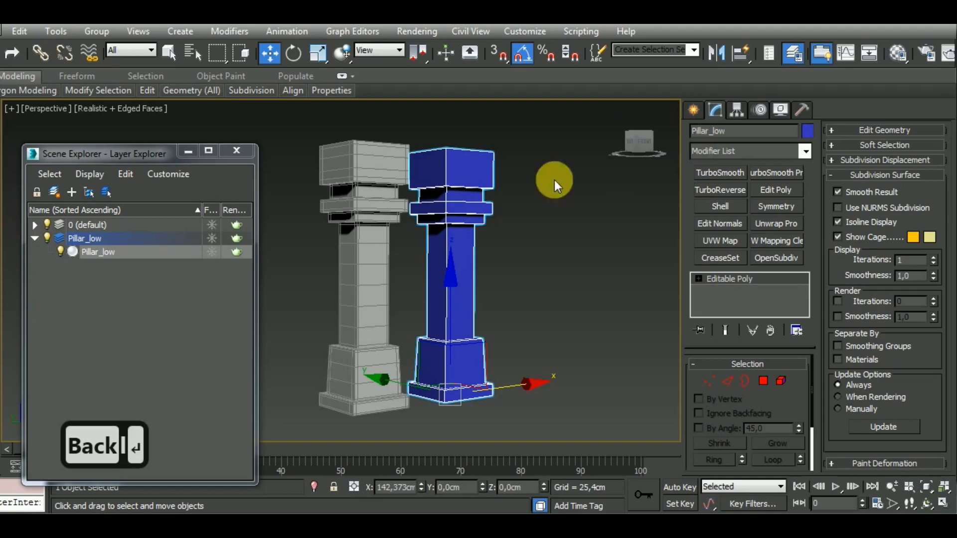
{"action": "left_click", "coordinate": [35, 239]}
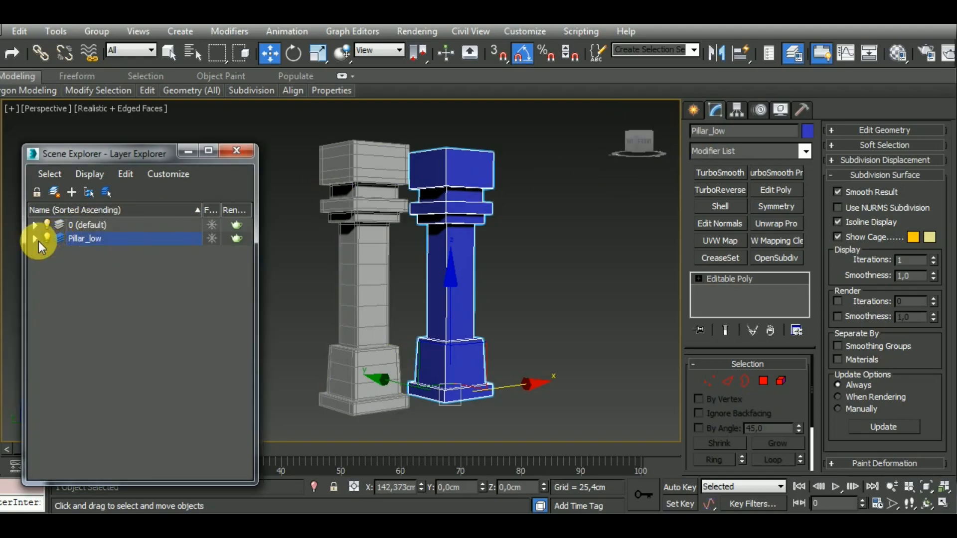
- Create a layer named Pillar_high containing the grey column and collapse it in the layer list
{"action": "left_click", "coordinate": [381, 234]}
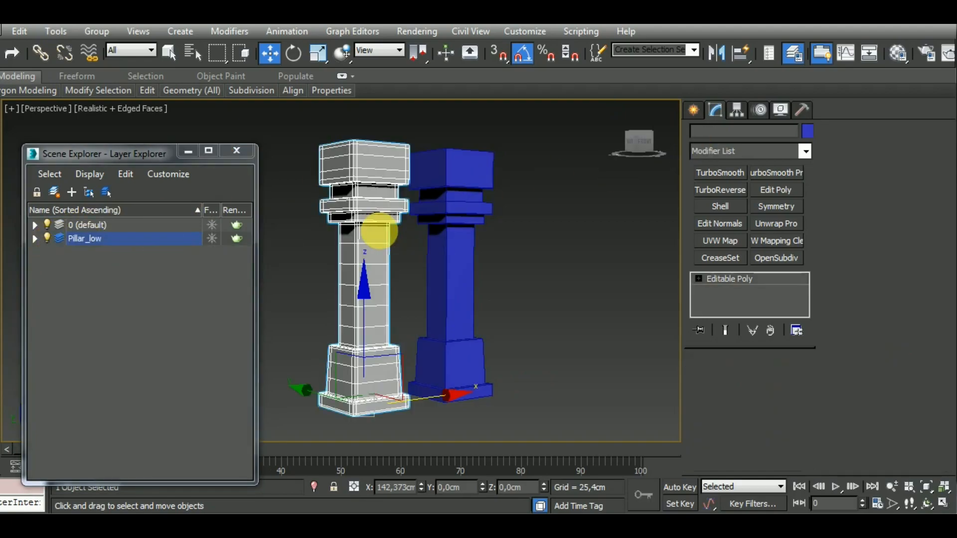
{"action": "left_click", "coordinate": [54, 192]}
{"action": "type", "text": "P"}
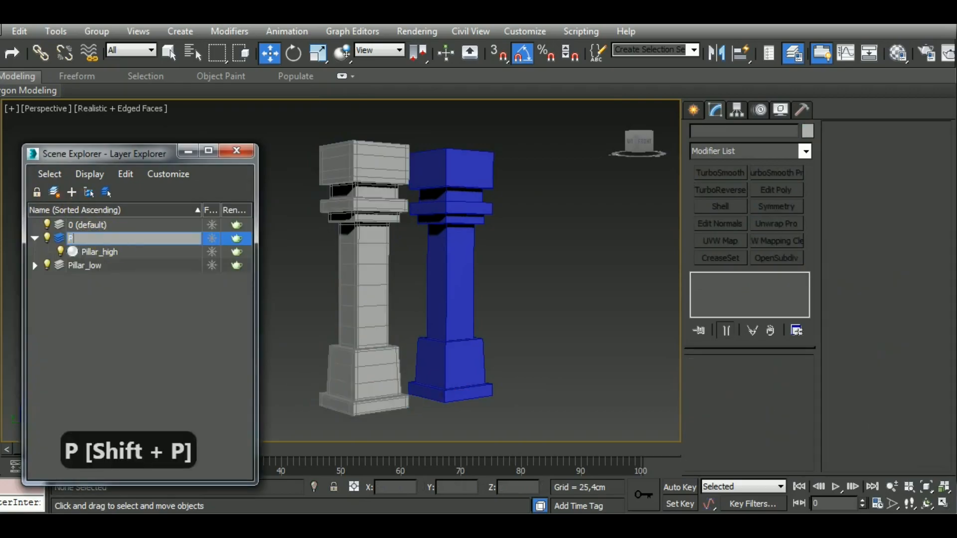
{"action": "type", "text": "illar_high"}
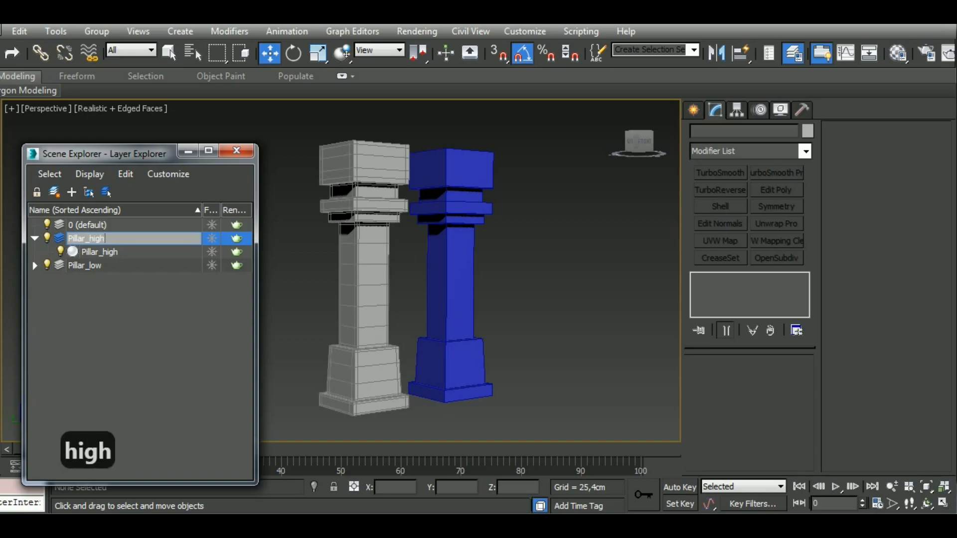
{"action": "key", "text": "Return"}
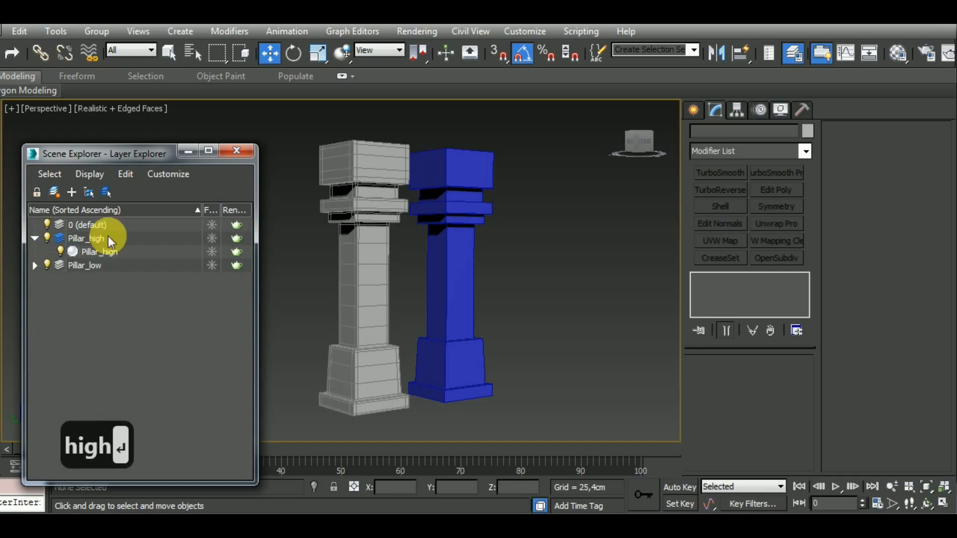
{"action": "left_click", "coordinate": [31, 238]}
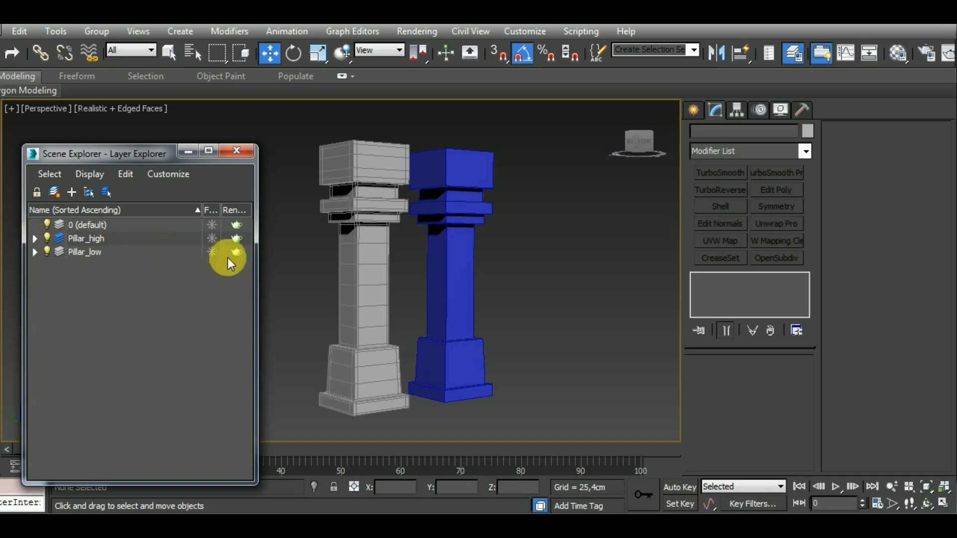
- Select the grey and blue columns in turn to check their object names and layers, and close the Layer Explorer
{"action": "left_click", "coordinate": [374, 291]}
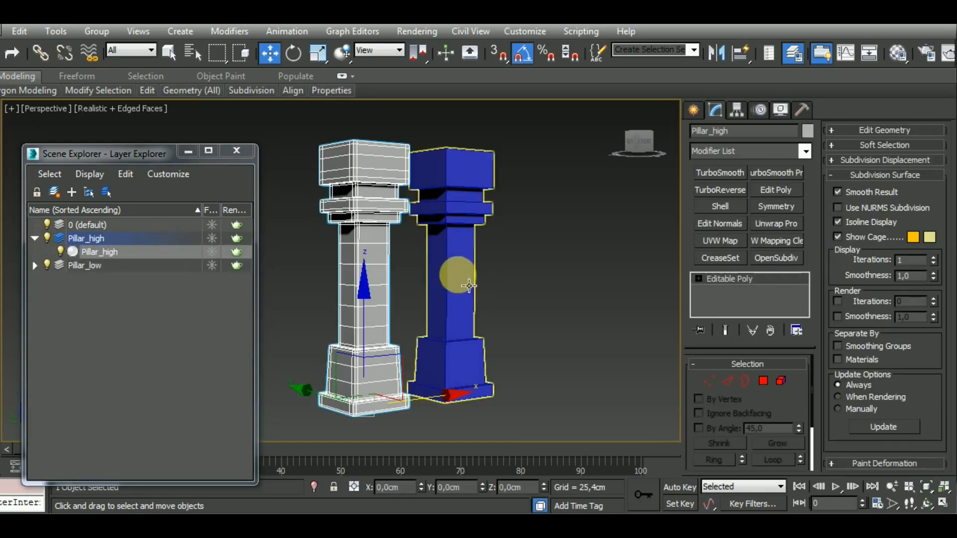
{"action": "left_click", "coordinate": [469, 286]}
{"action": "left_click", "coordinate": [238, 150]}
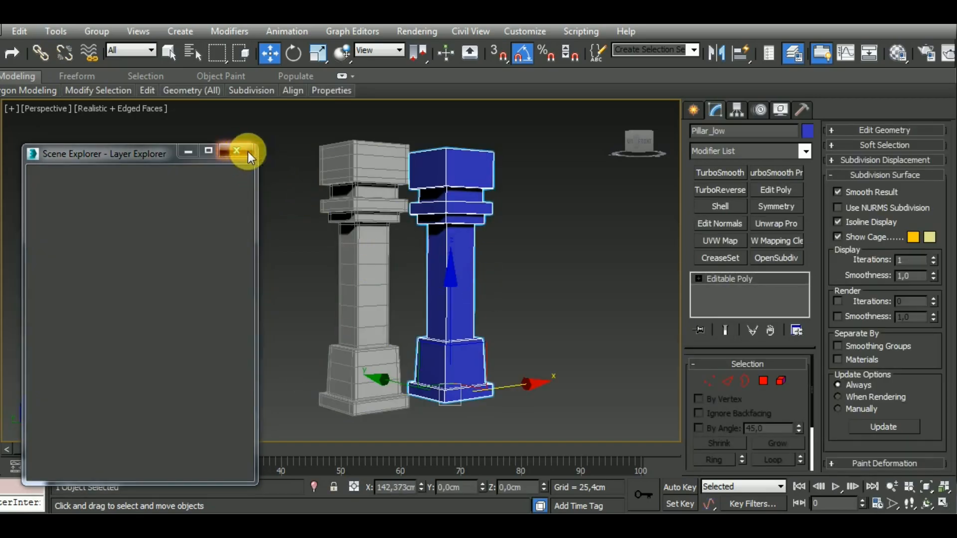
- Set up an OBJ export of only the grey Pillar_high column, overwriting pillar_high.obj in the stylized pillar folder
{"action": "left_click", "coordinate": [378, 239]}
{"action": "middle_click_drag", "start_coordinate": [553, 307], "coordinate": [544, 311]}
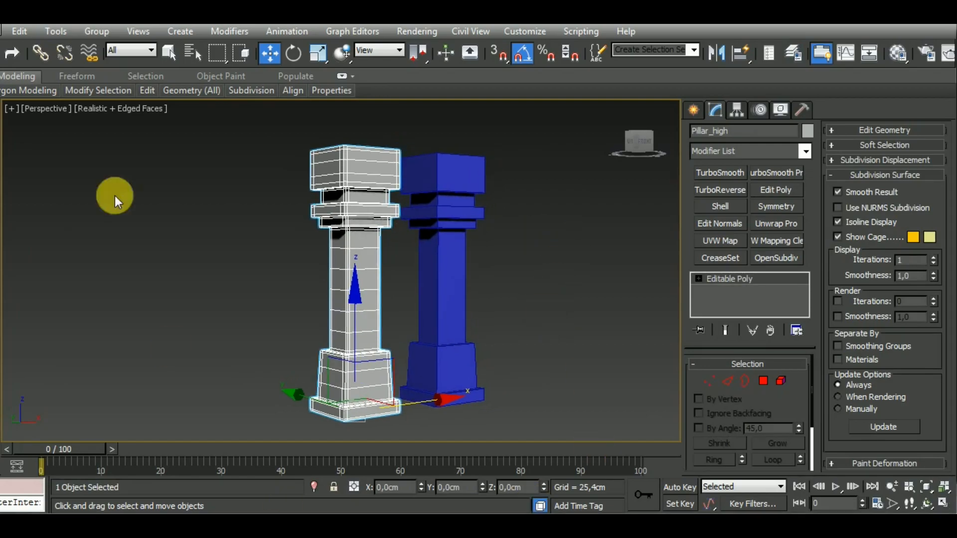
{"action": "left_click", "coordinate": [2, 29]}
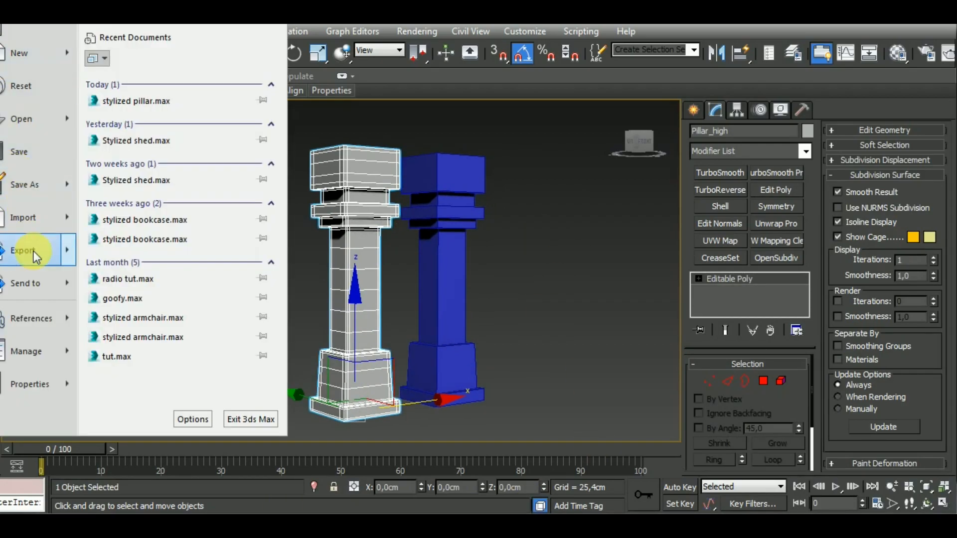
{"action": "mouse_move", "coordinate": [15, 251]}
{"action": "left_click", "coordinate": [186, 130]}
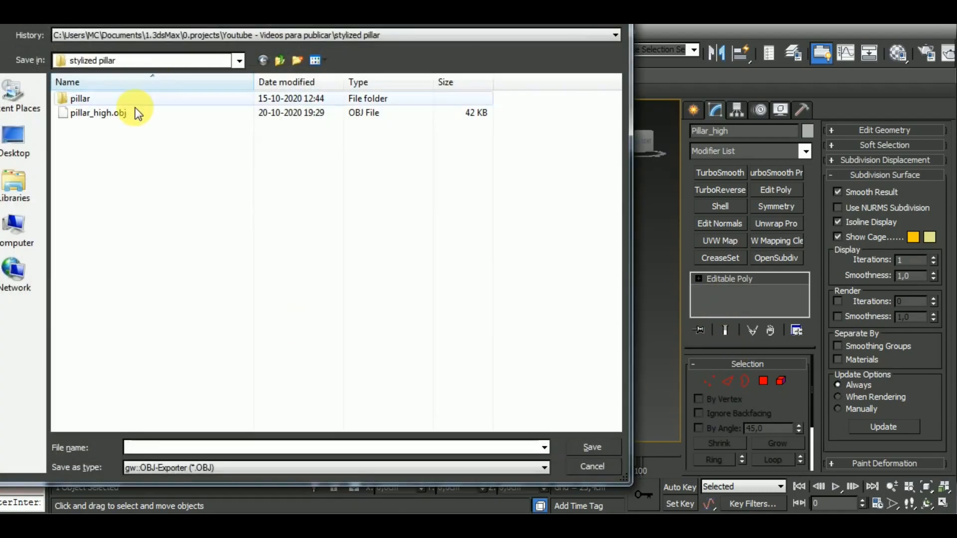
{"action": "left_click", "coordinate": [122, 113]}
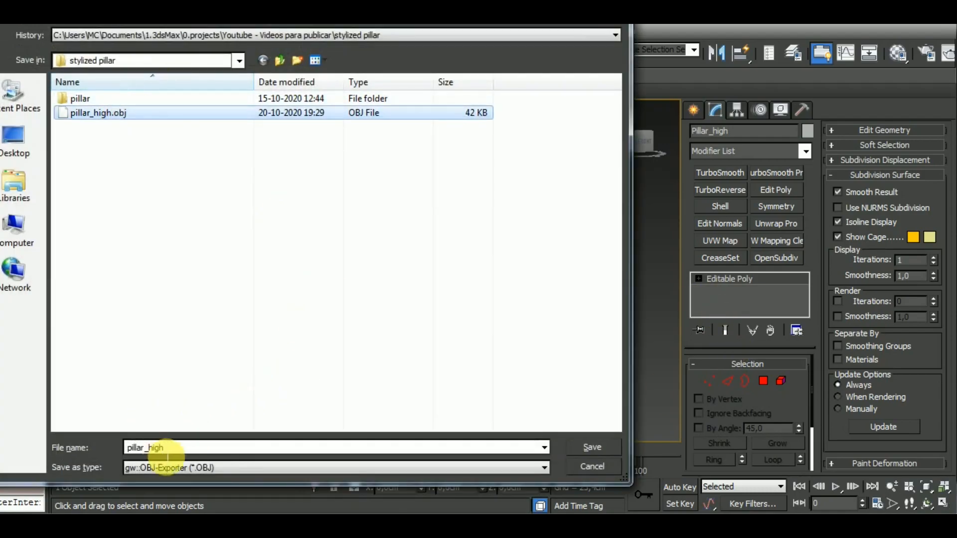
{"action": "left_click", "coordinate": [238, 464]}
{"action": "left_click", "coordinate": [238, 464]}
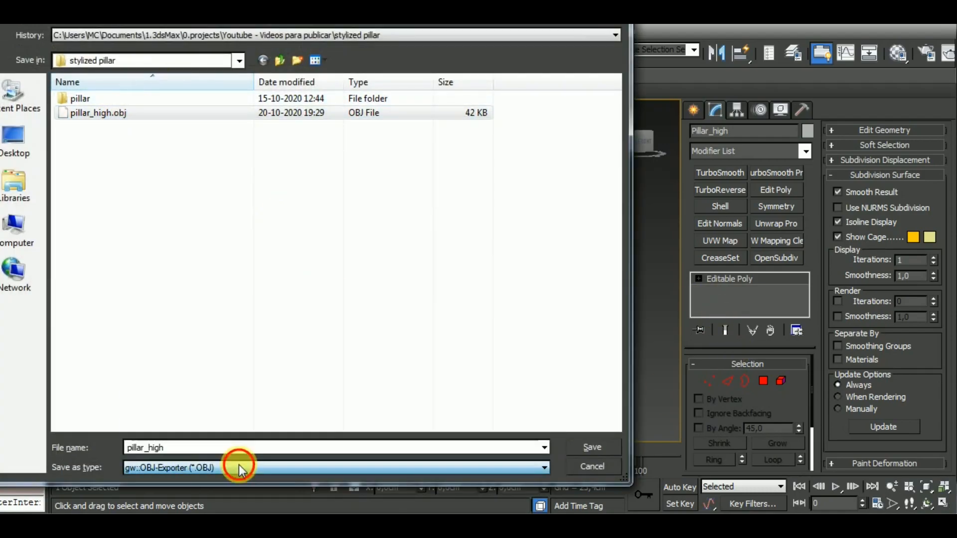
{"action": "left_click", "coordinate": [582, 447]}
{"action": "left_click", "coordinate": [519, 334]}
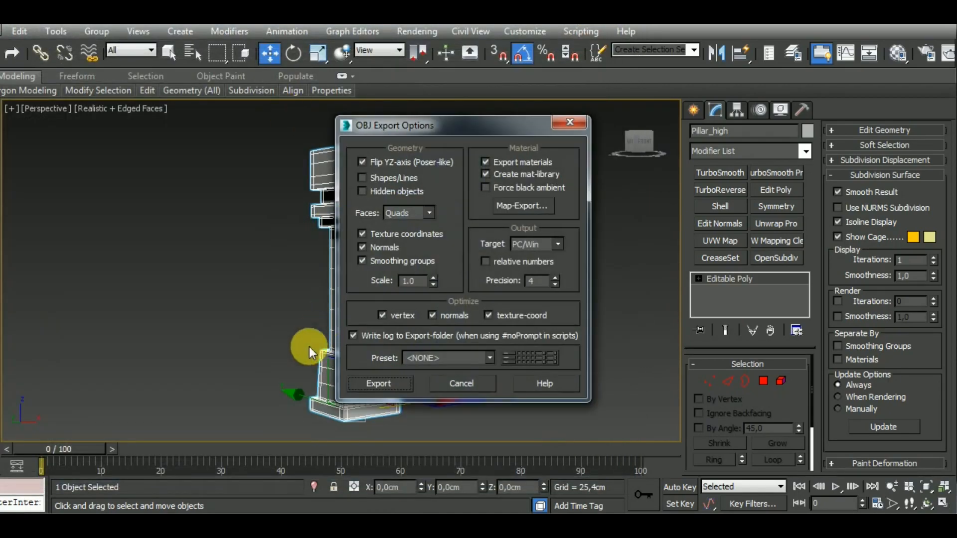
- Apply the ZBrush preset to the OBJ export options, run the export and dismiss the export report
{"action": "left_click", "coordinate": [491, 357]}
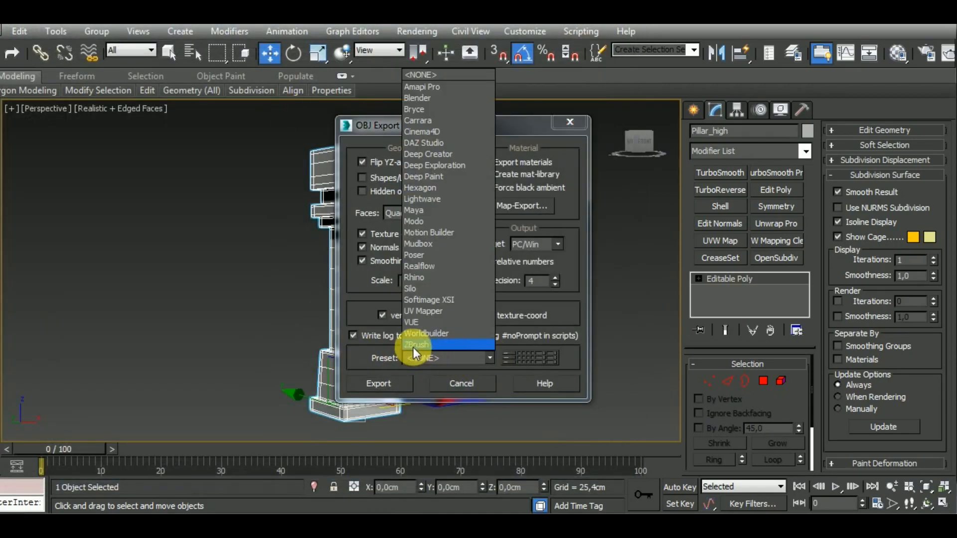
{"action": "left_click", "coordinate": [446, 345]}
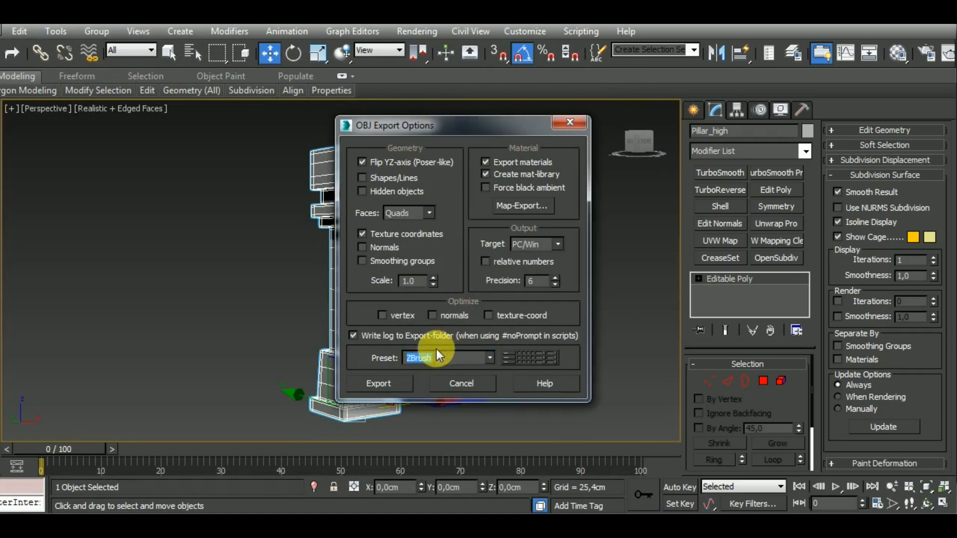
{"action": "left_click", "coordinate": [388, 384]}
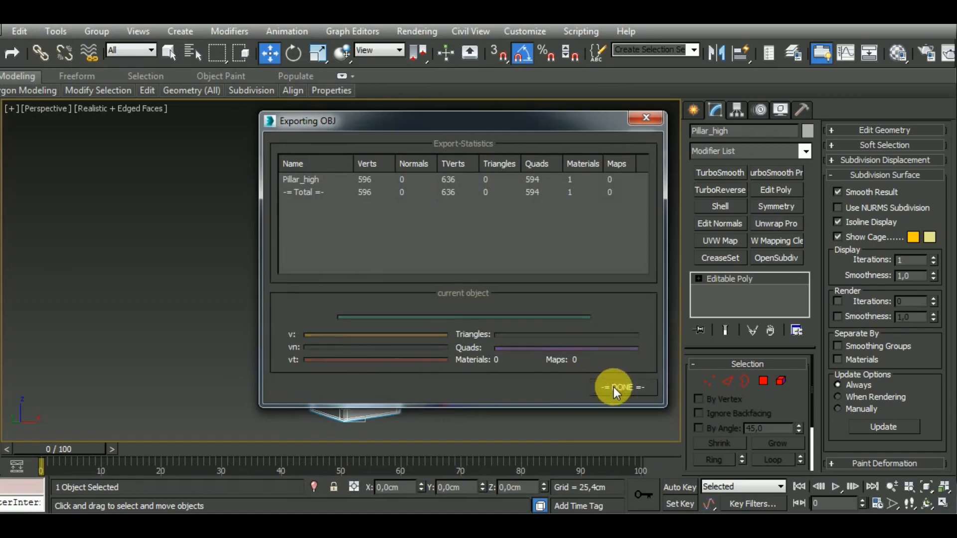
{"action": "left_click", "coordinate": [614, 387]}
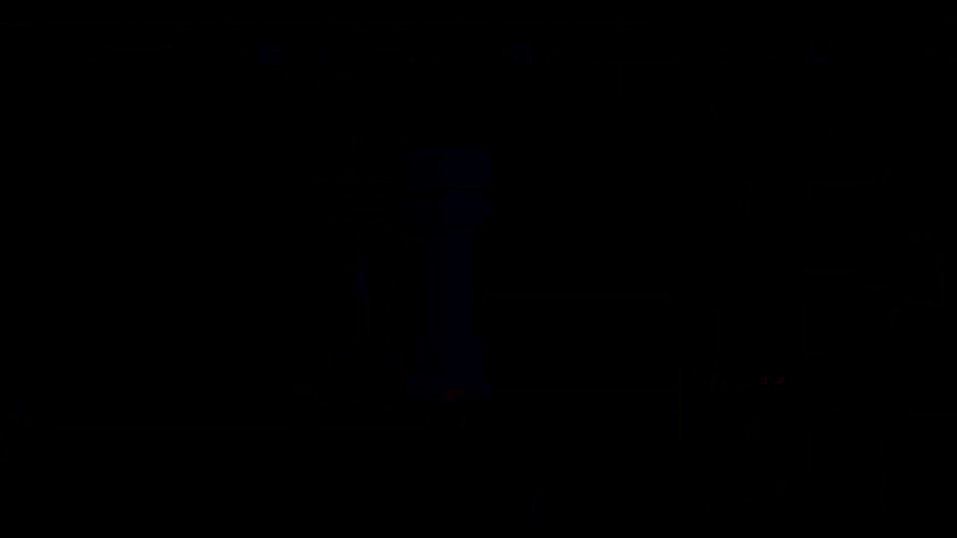